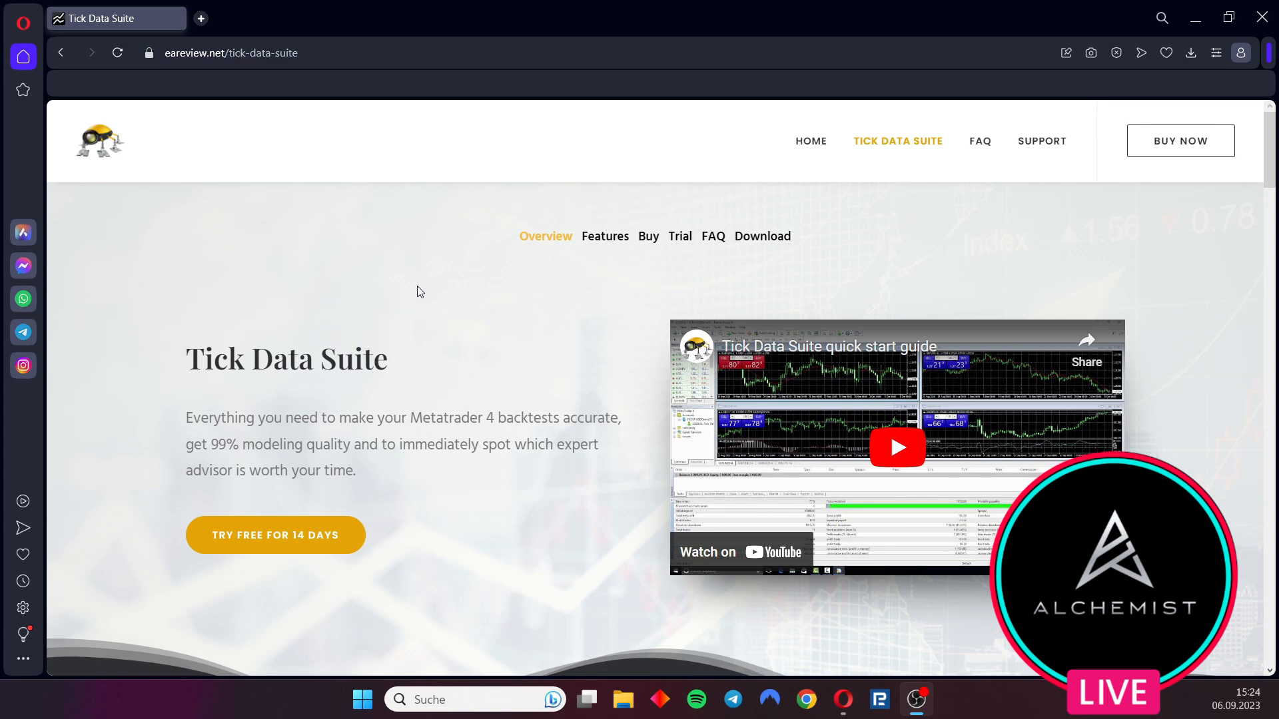
Browse the Tick Data Suite product page to review its features and pricing plans
scroll(429, 277, "down", 4)
scroll(445, 281, "down", 20)
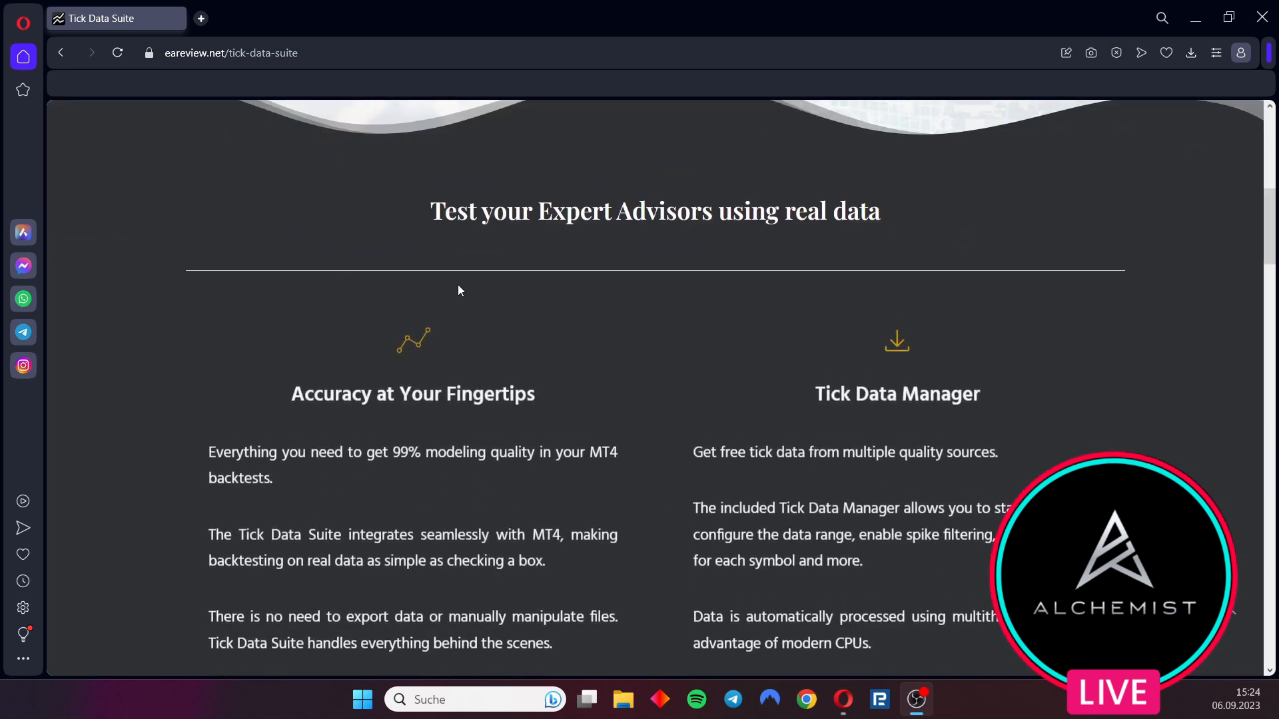
scroll(499, 318, "down", 12)
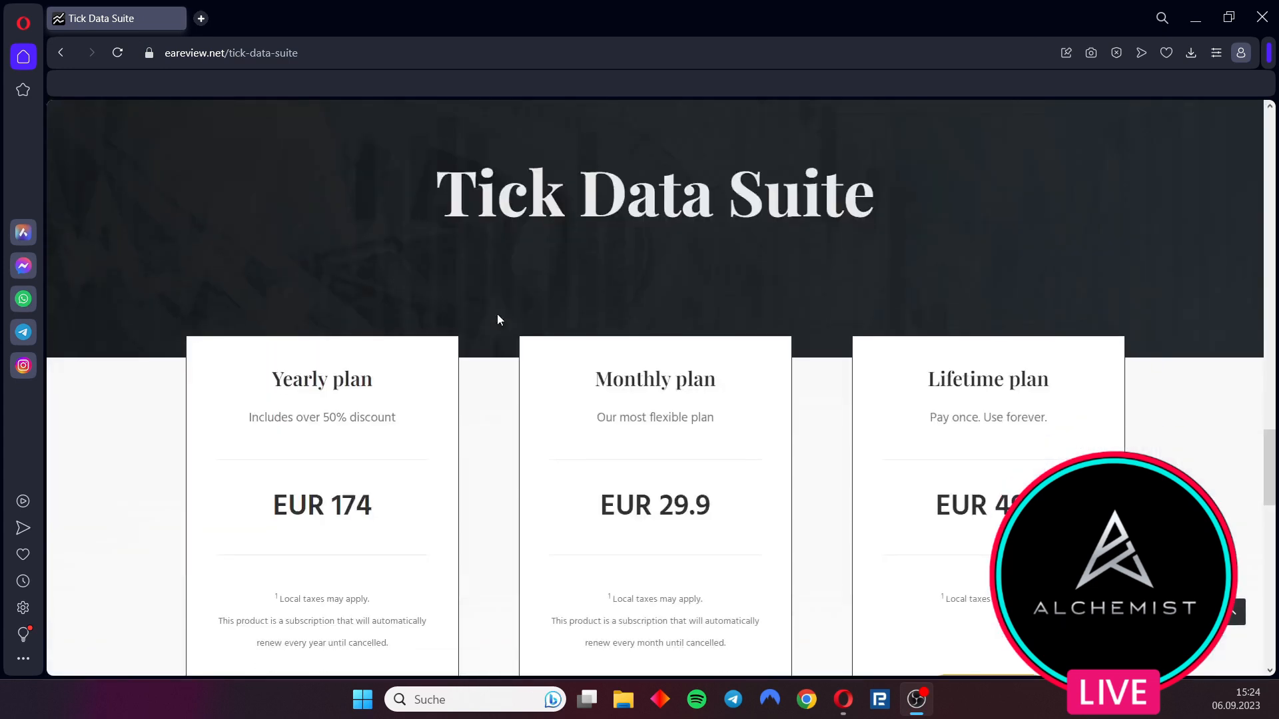
scroll(507, 326, "up", 5)
scroll(506, 327, "down", 7)
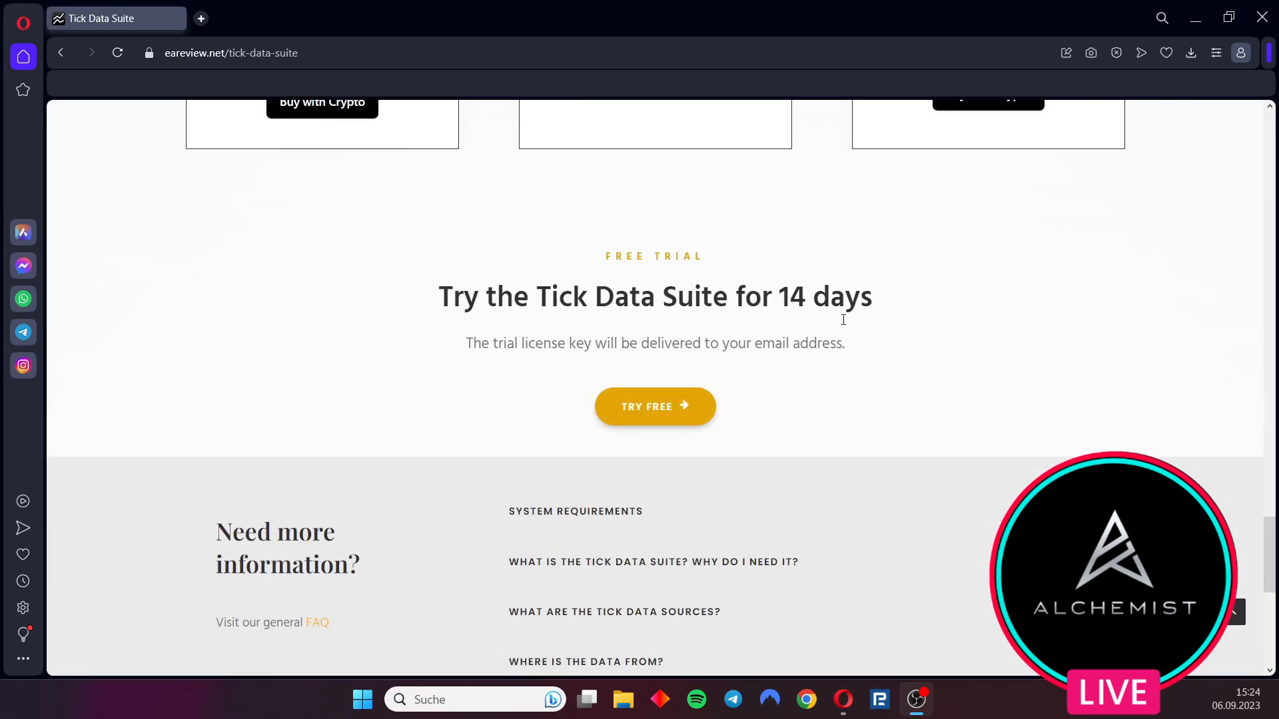
scroll(844, 319, "up", 5)
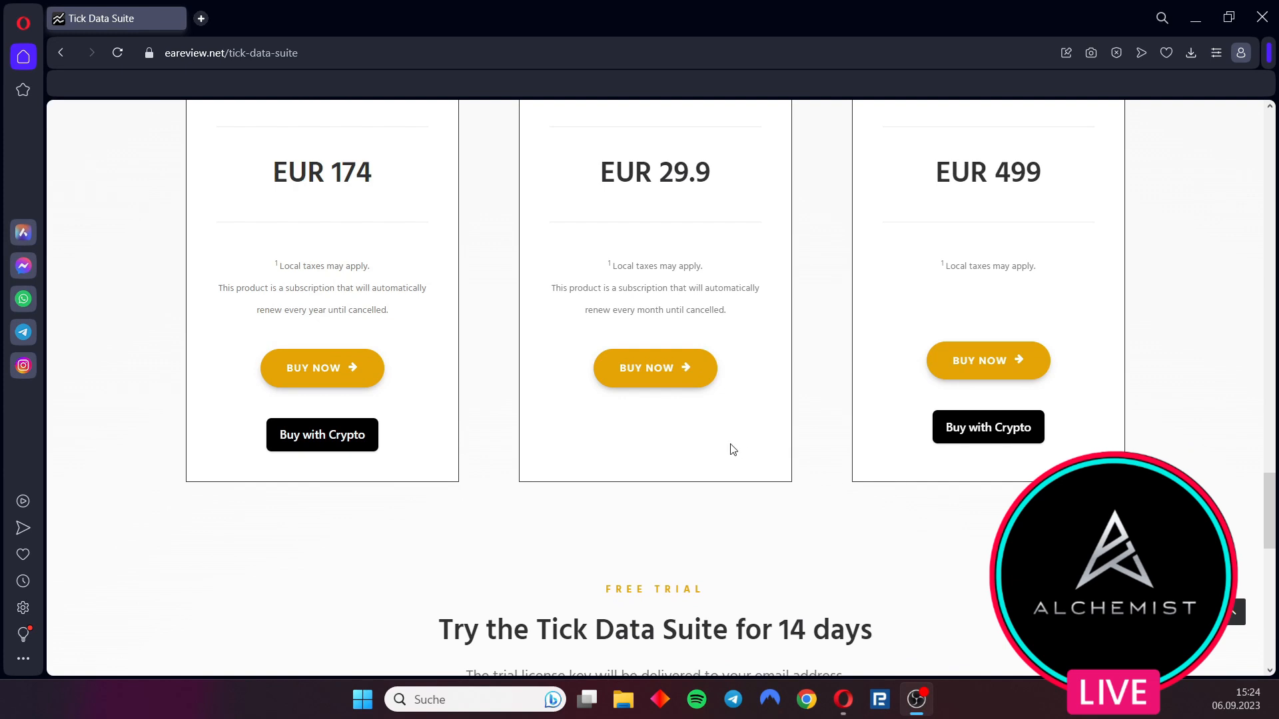
scroll(703, 486, "down", 5)
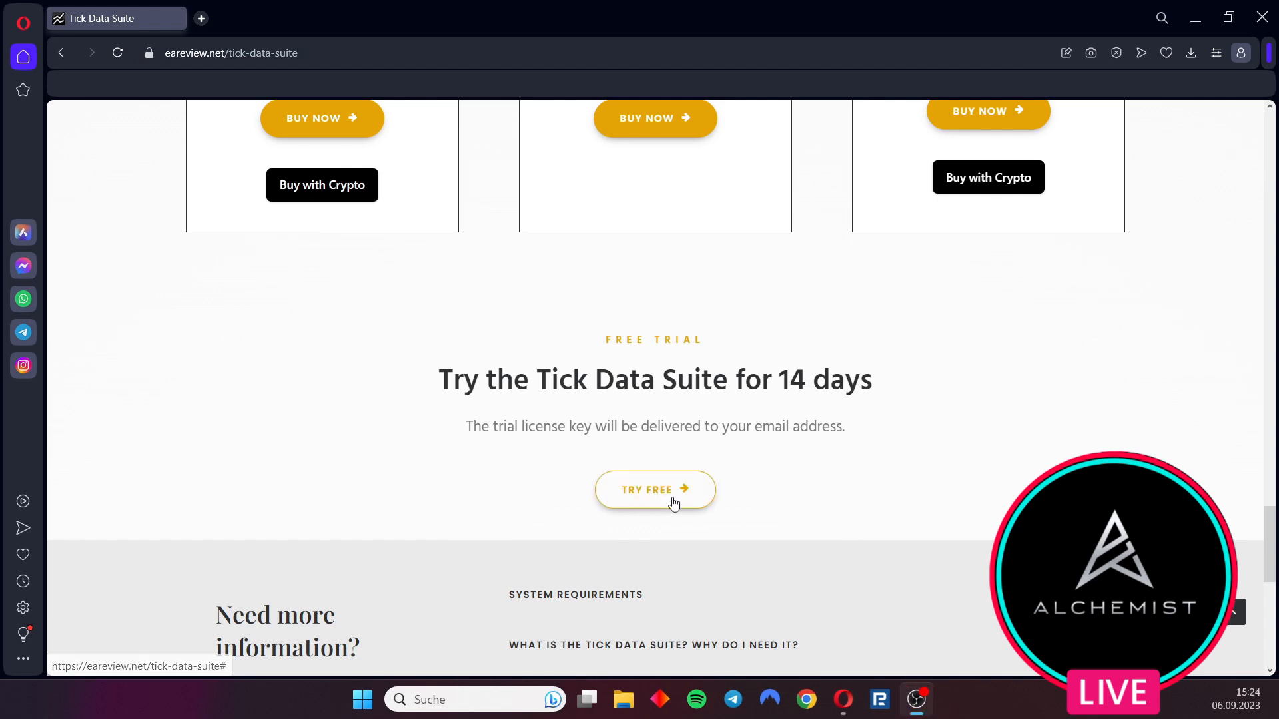
Register for the 14-day free trial by entering your name and e-mail address and submitting the form
left_click(673, 497)
left_click(580, 425)
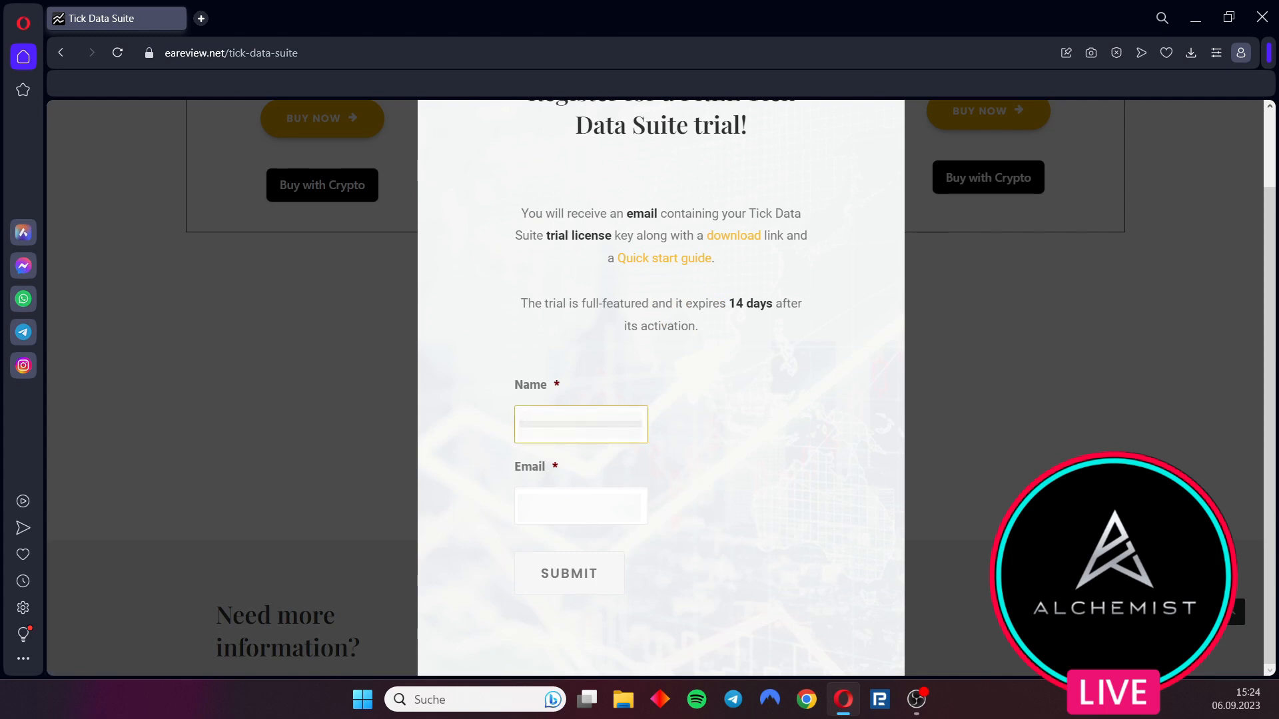
left_click(581, 508)
key("ctrl+v")
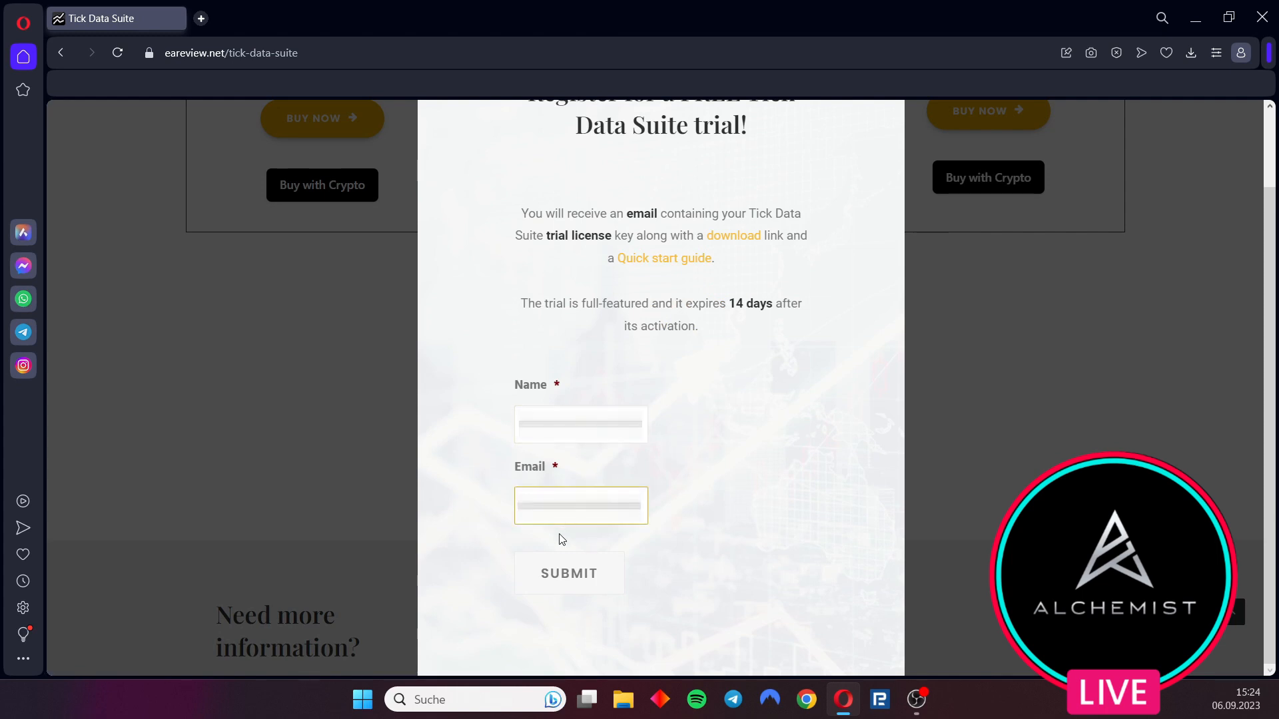
left_click(589, 582)
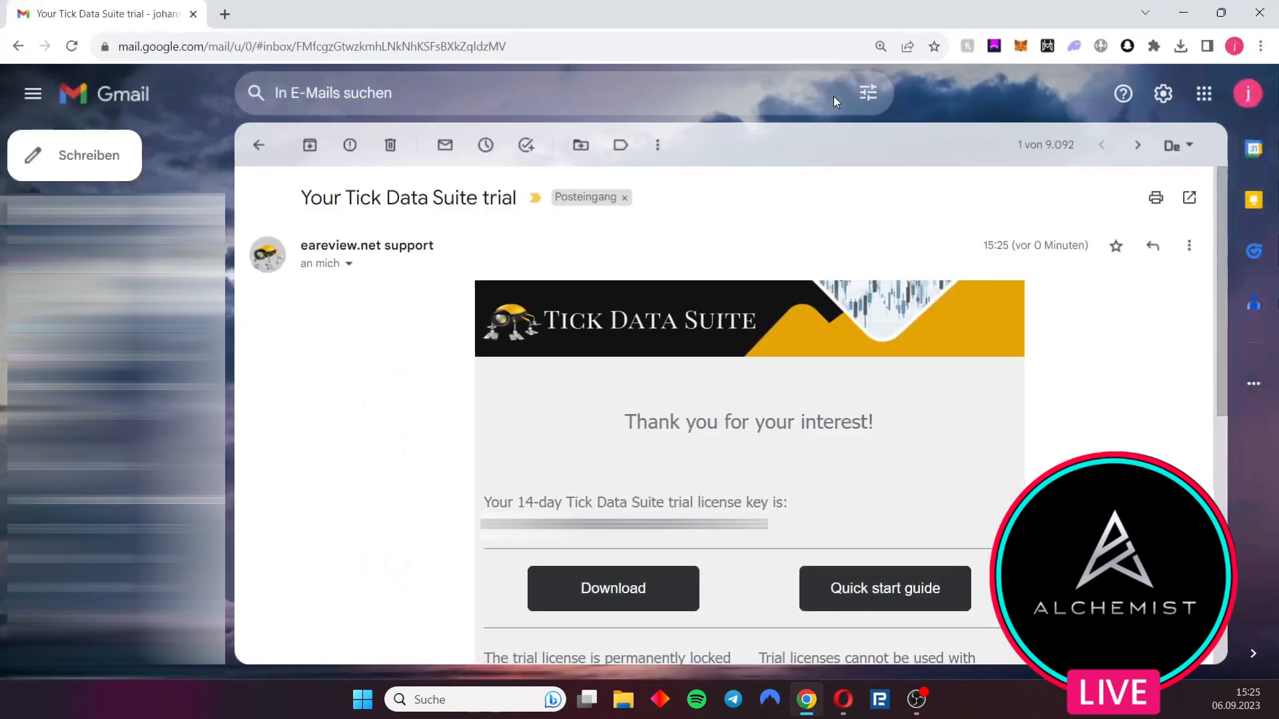
Open the download link from the trial e-mail and download Tick Data Suite v2.3.8
scroll(654, 465, "down", 1)
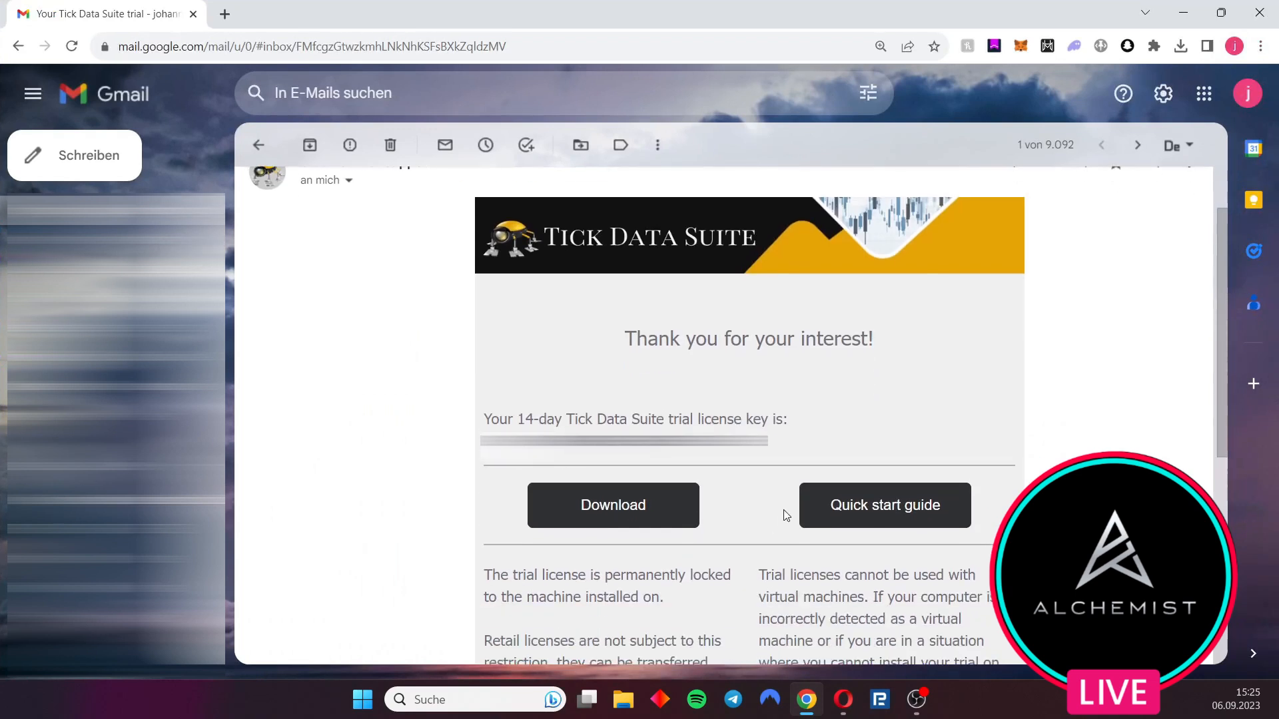
left_click(613, 518)
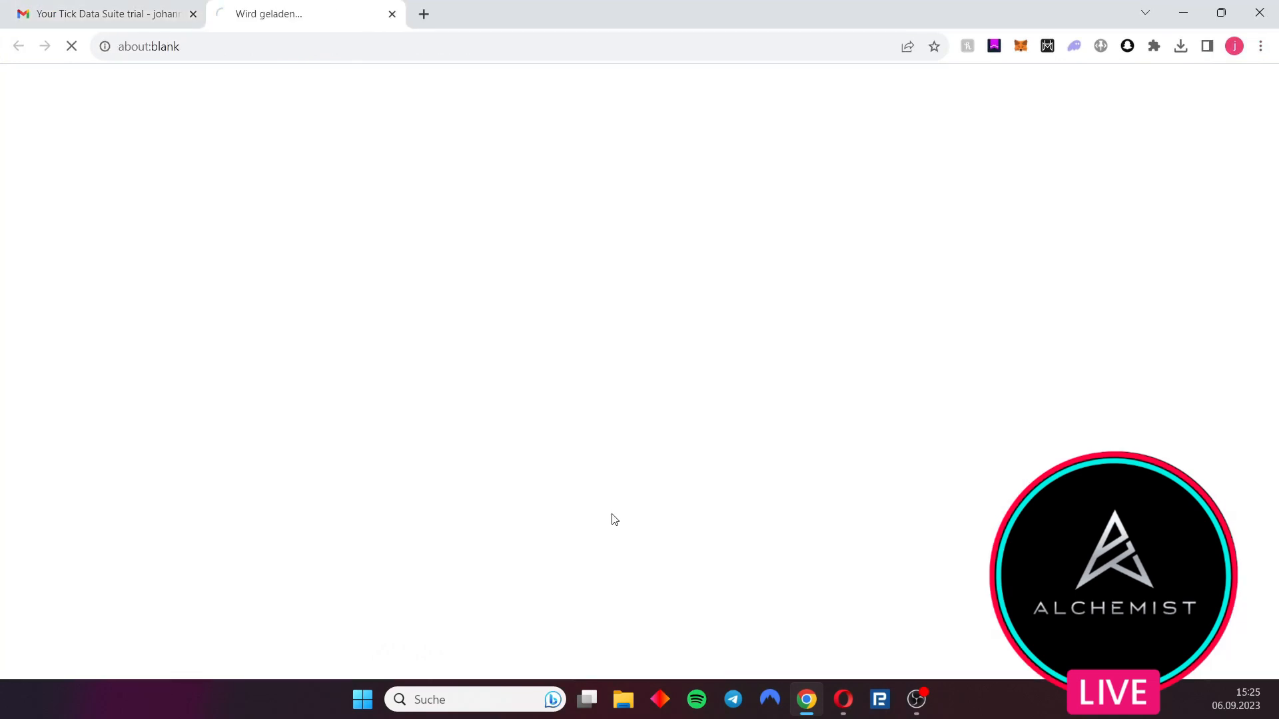
left_click(264, 425)
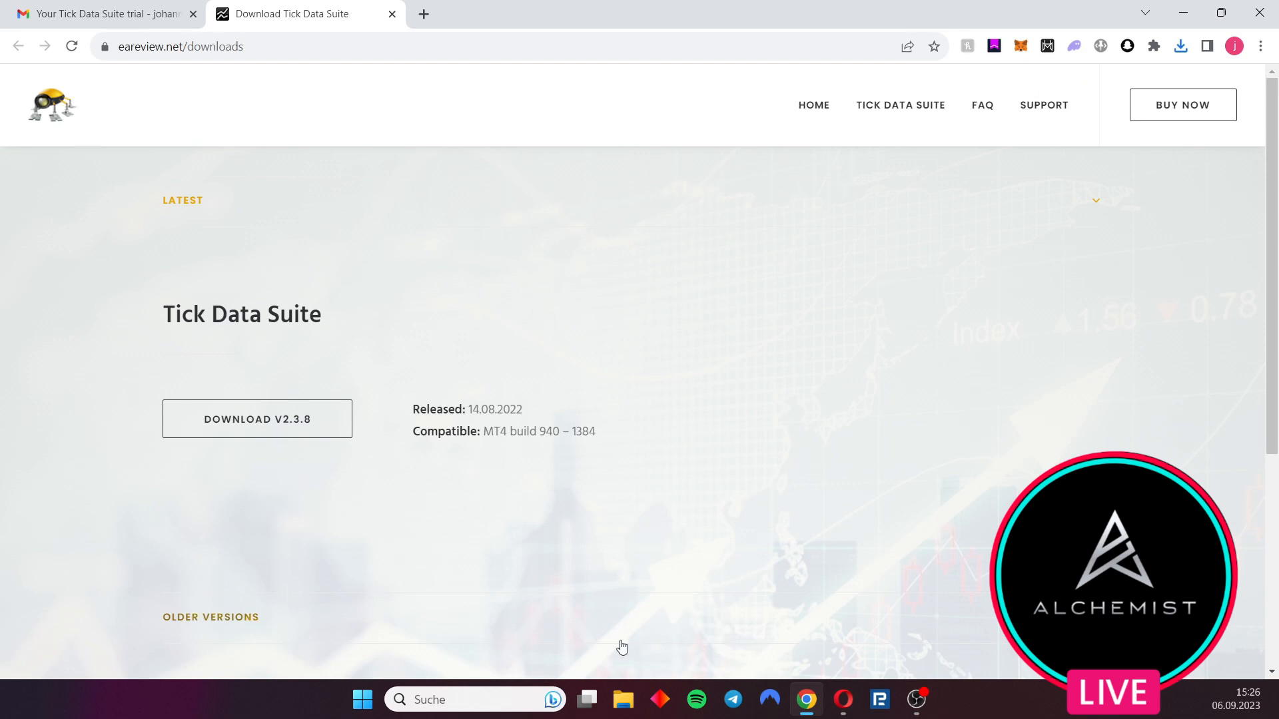
Run the tds2-setup-v2.3.8.0 installer, keep the German language, and accept the licence agreement
left_click(623, 700)
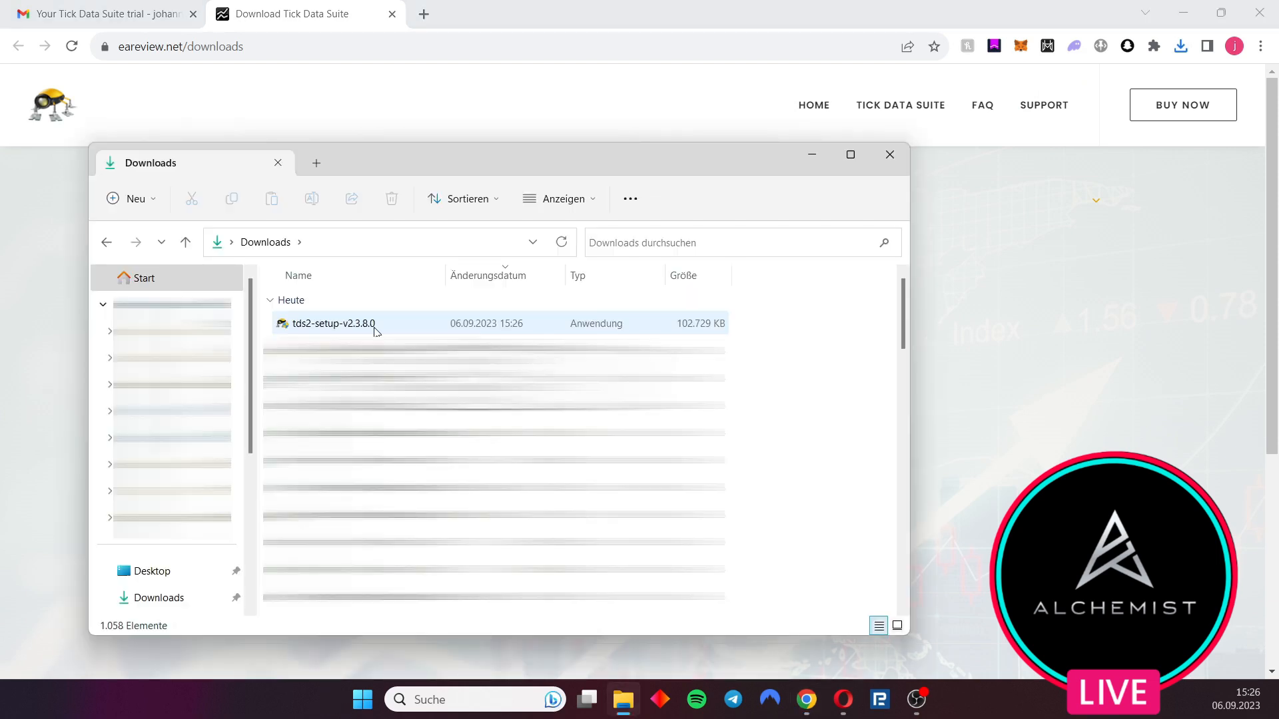
double_click(375, 329)
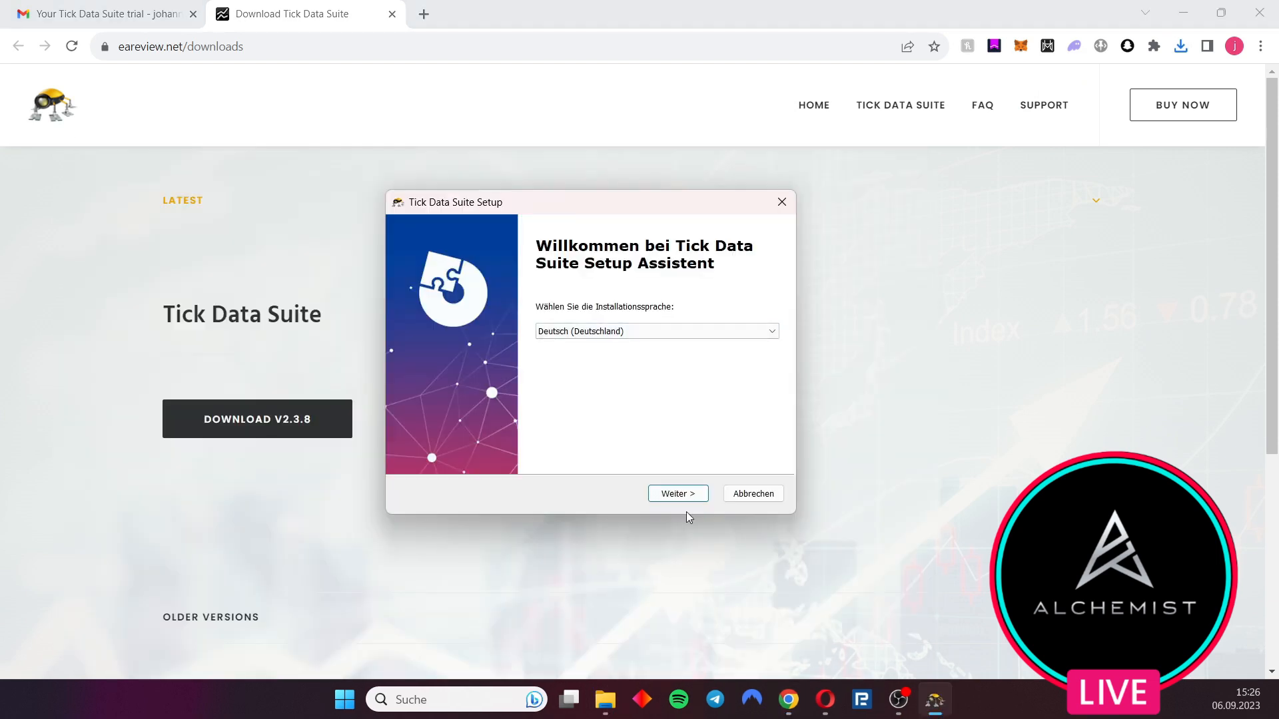
left_click(680, 495)
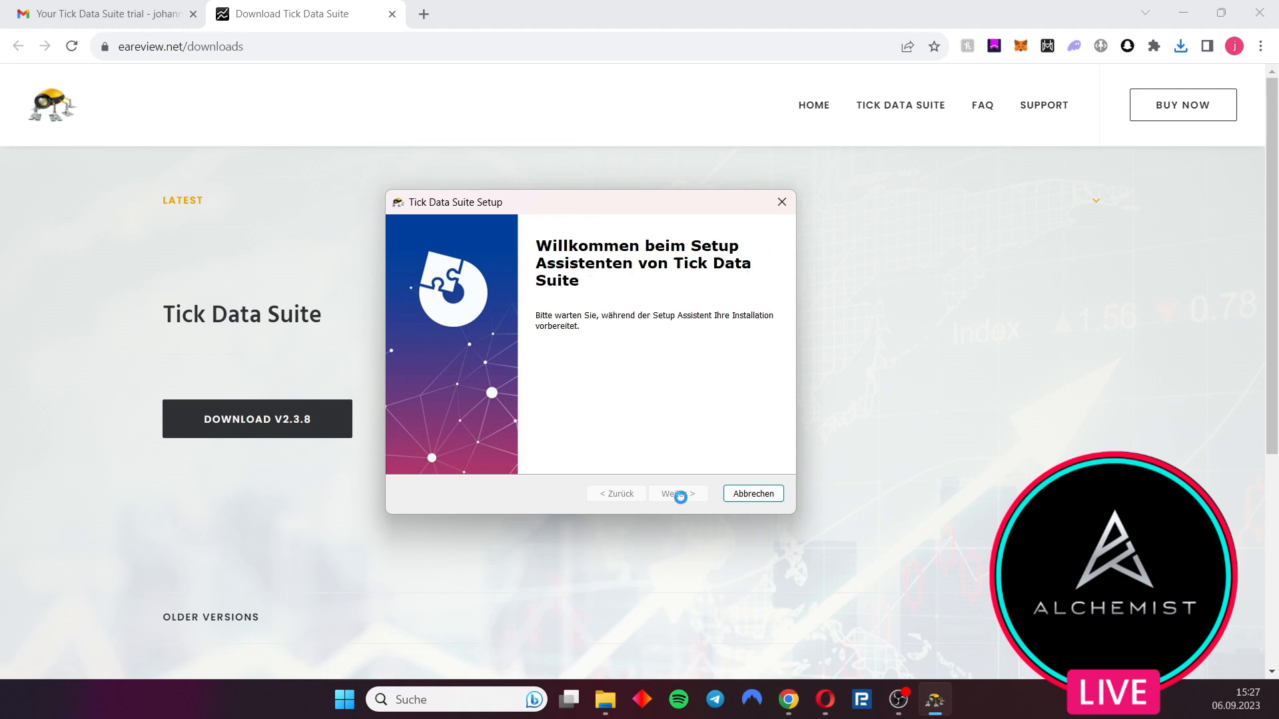
left_click(680, 495)
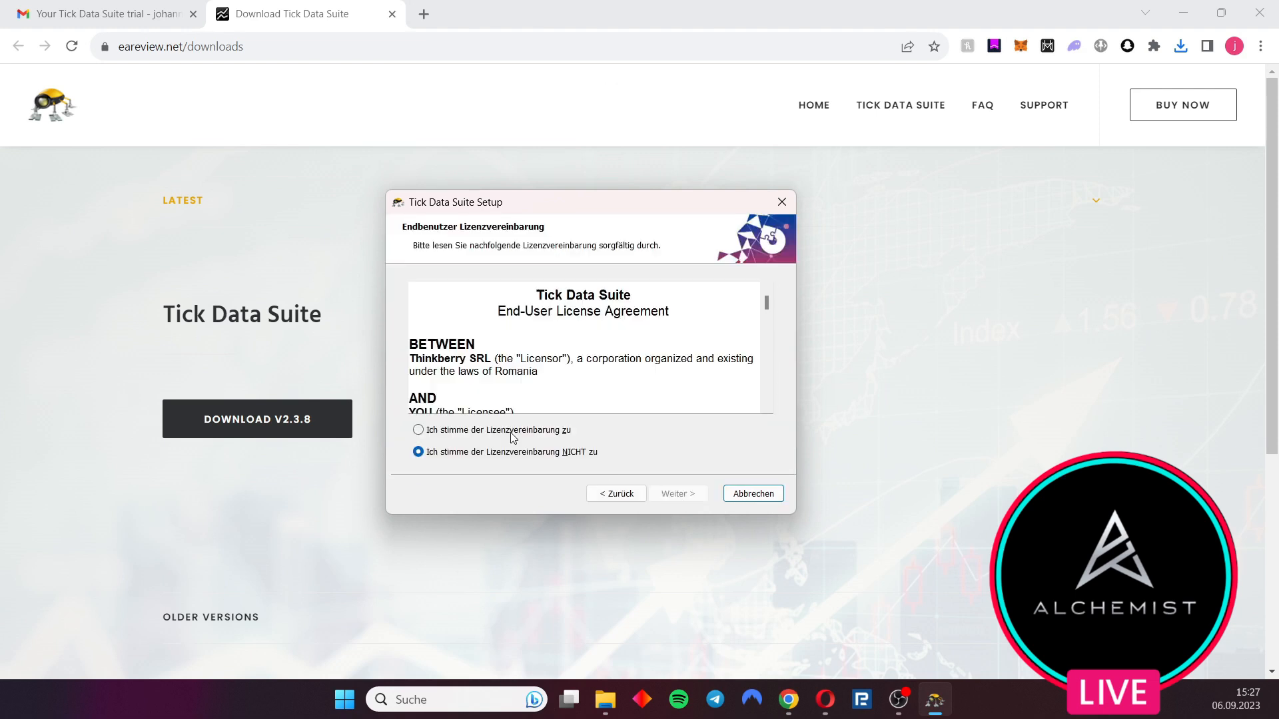
left_click(512, 432)
left_click(680, 496)
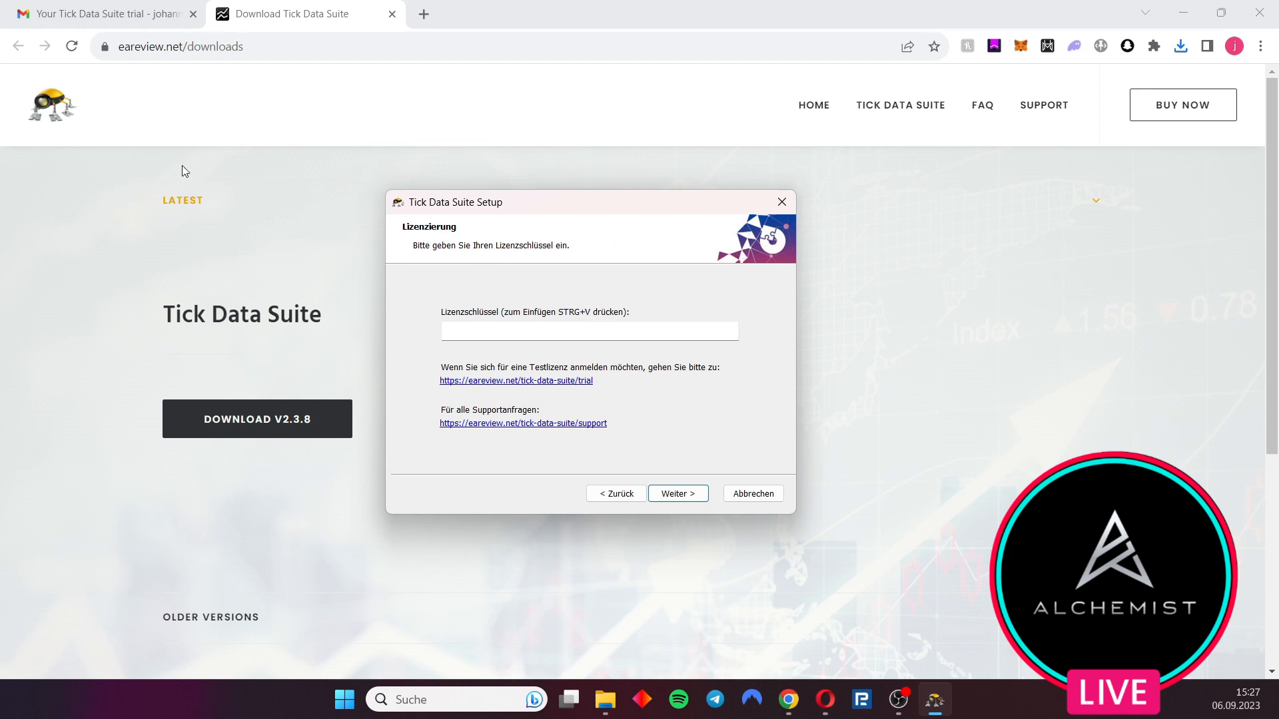
Copy the trial licence key from the e-mail and paste it into the installer's licence key field
left_click(137, 15)
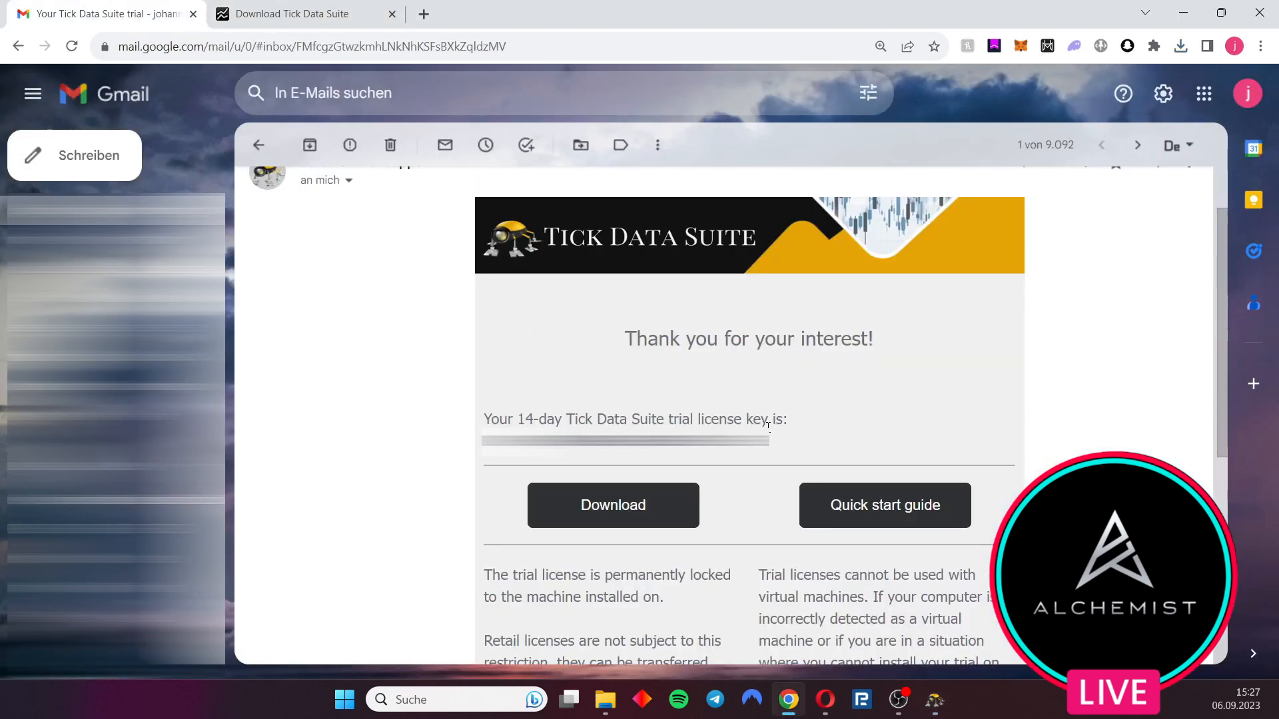
left_click_drag(771, 445, 483, 445)
key("ctrl+c")
left_click(949, 700)
key("ctrl+v")
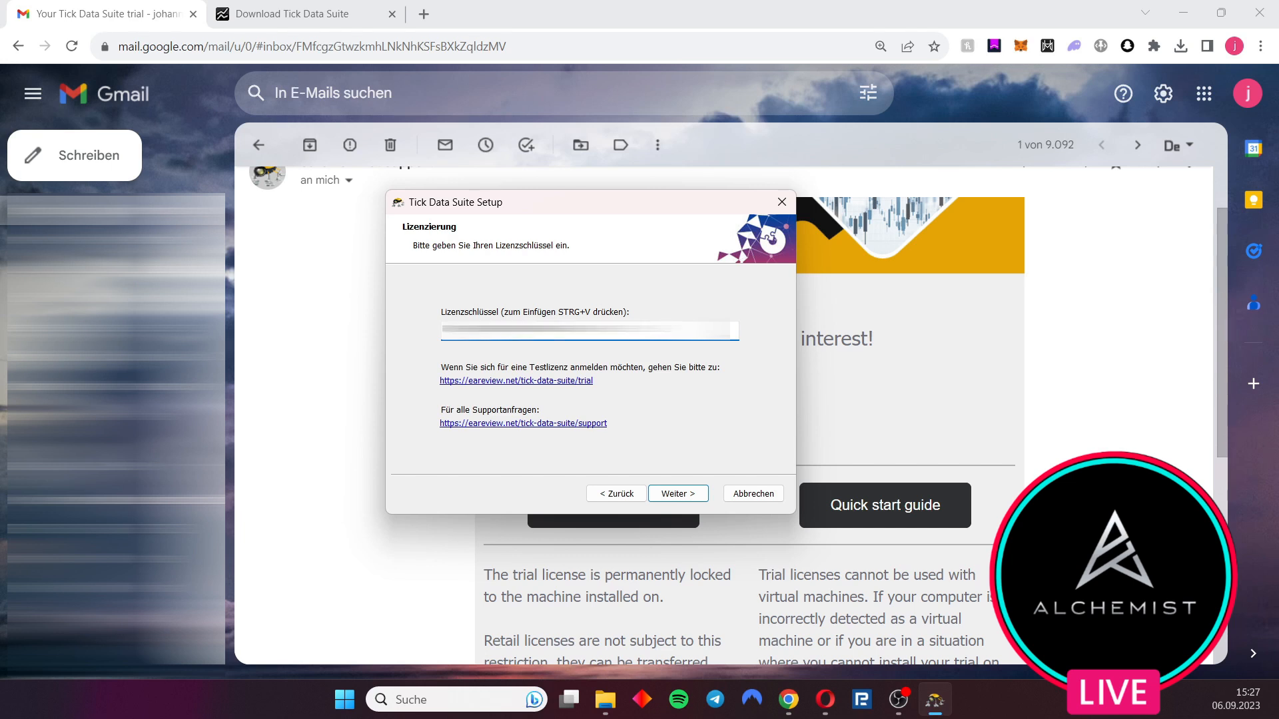
left_click(685, 494)
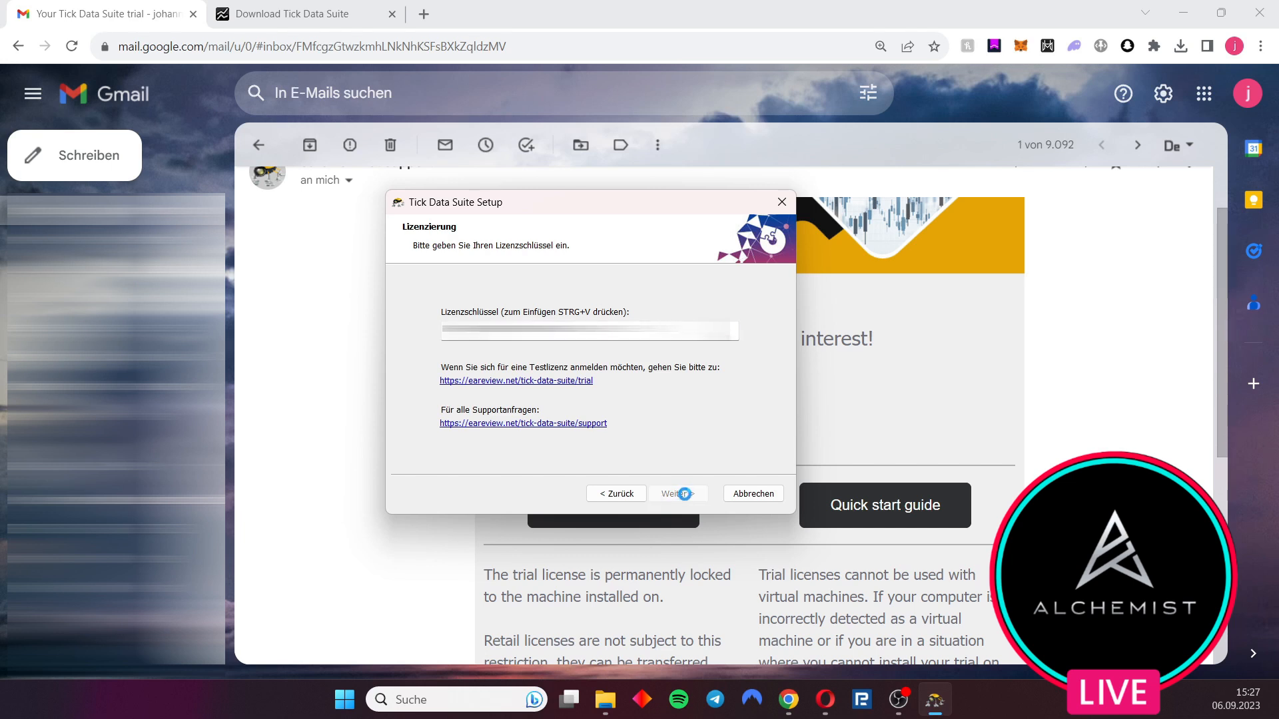
Install Tick Data Suite, finish the setup, and keep the default tick data storage location
left_click(685, 496)
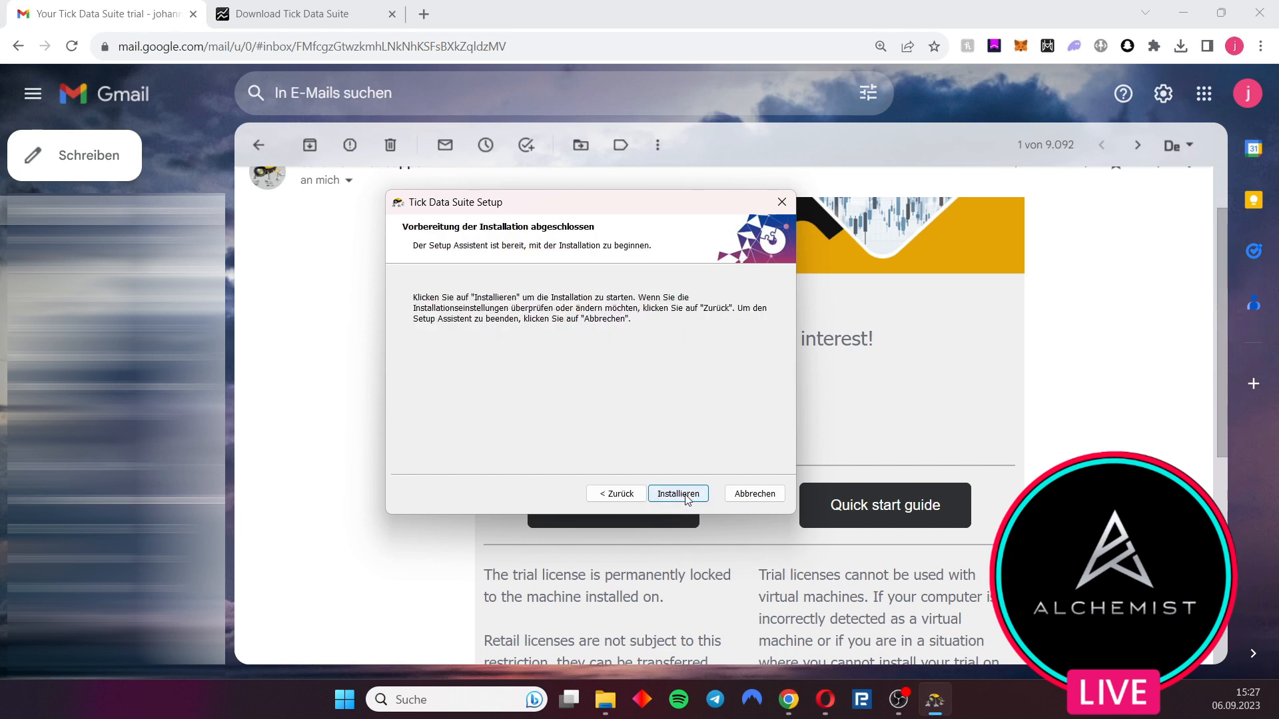
left_click(685, 496)
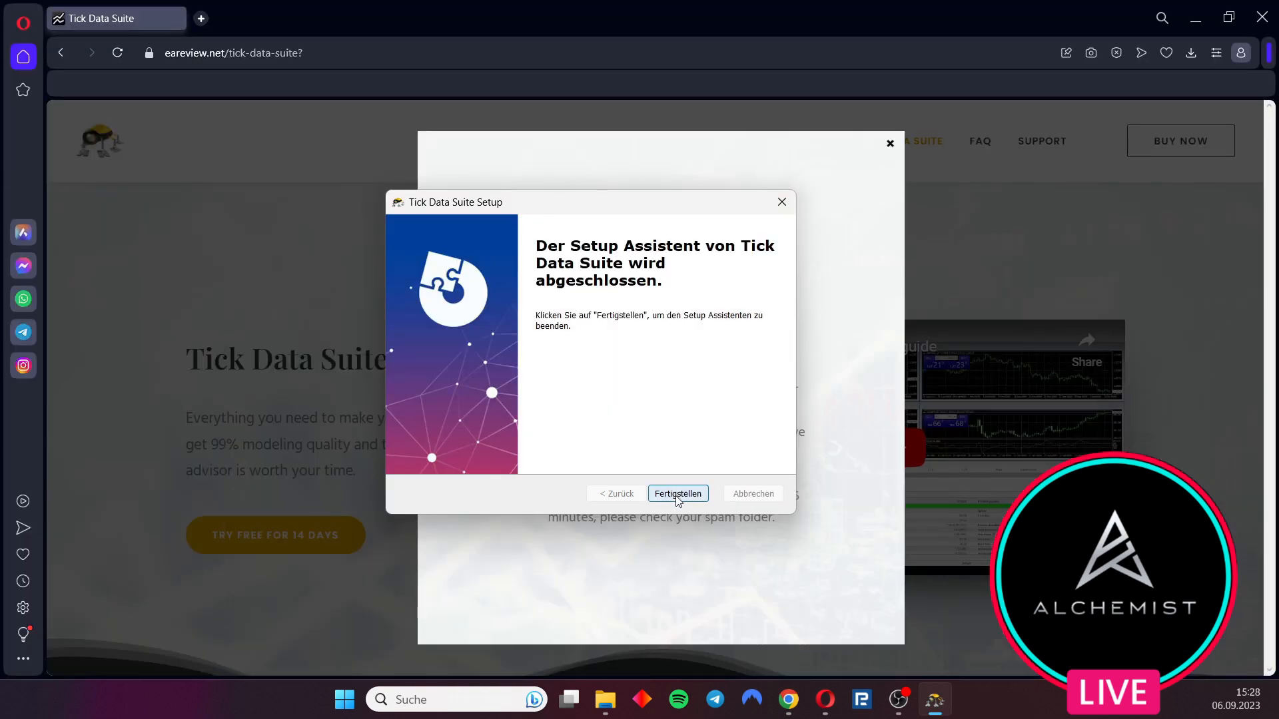
left_click(678, 496)
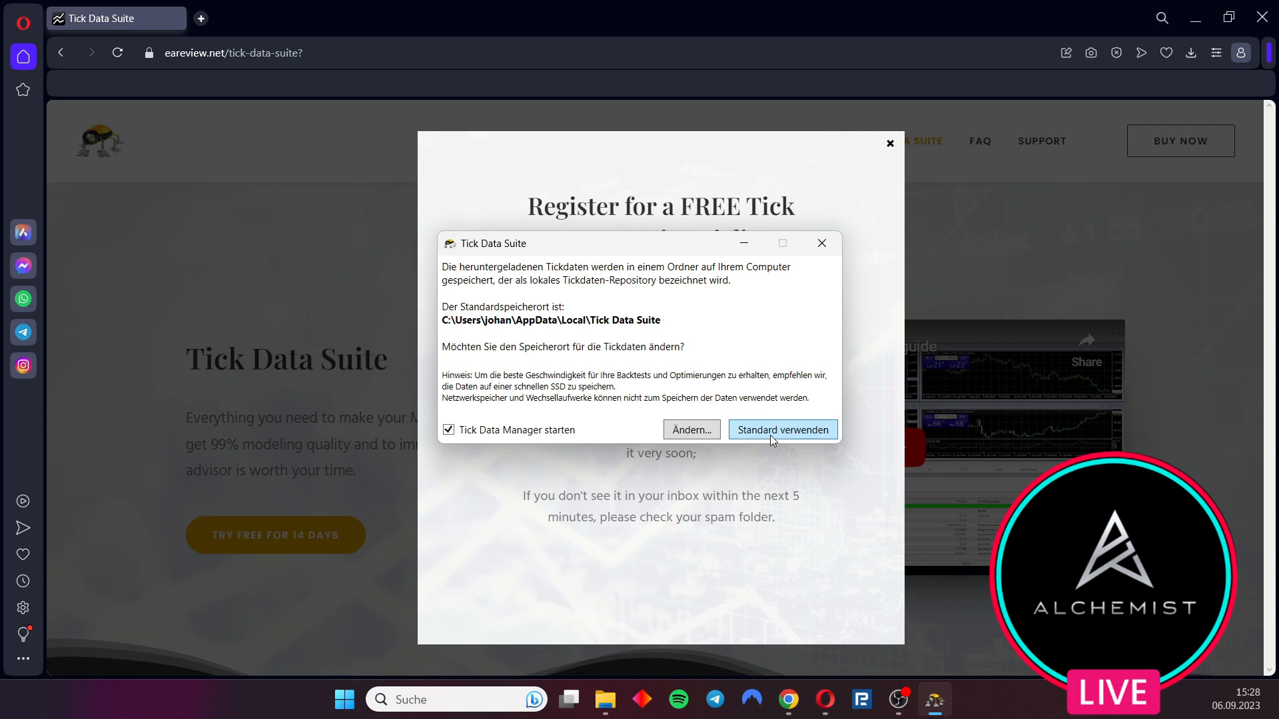
left_click(771, 432)
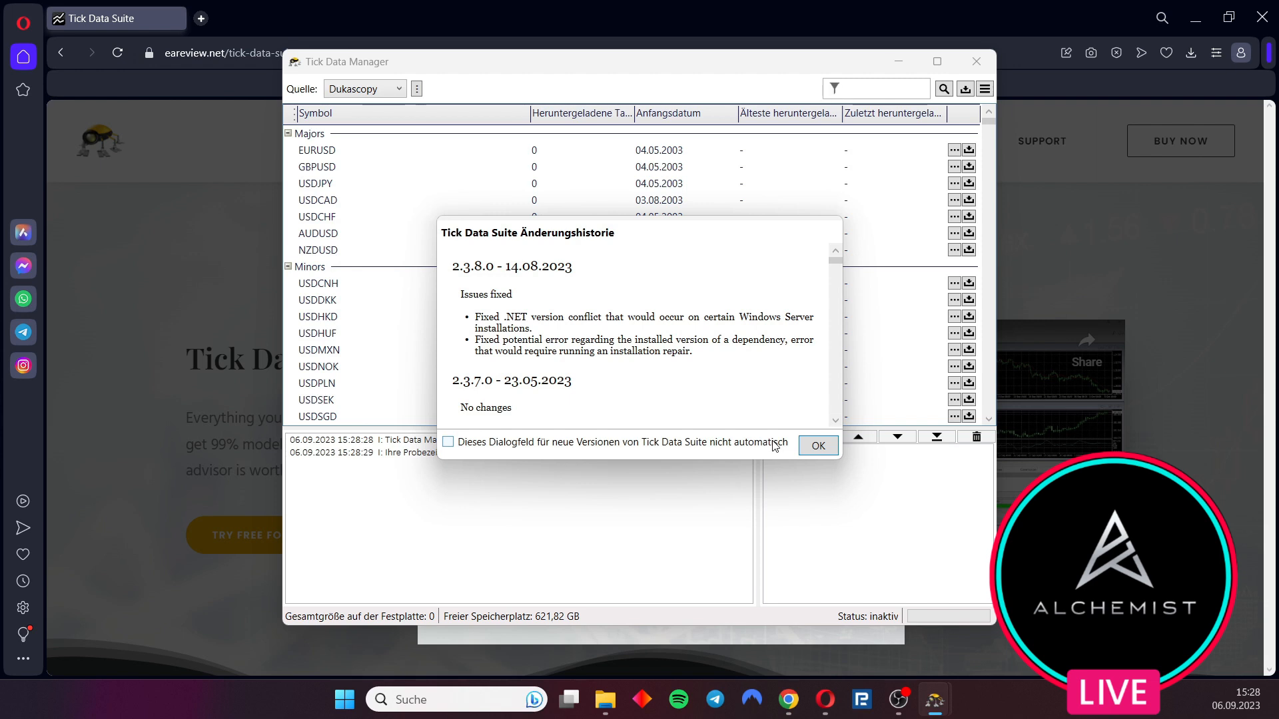
Dismiss the change history dialog and reposition the Tick Data Manager window
left_click(823, 448)
mouse_move(649, 416)
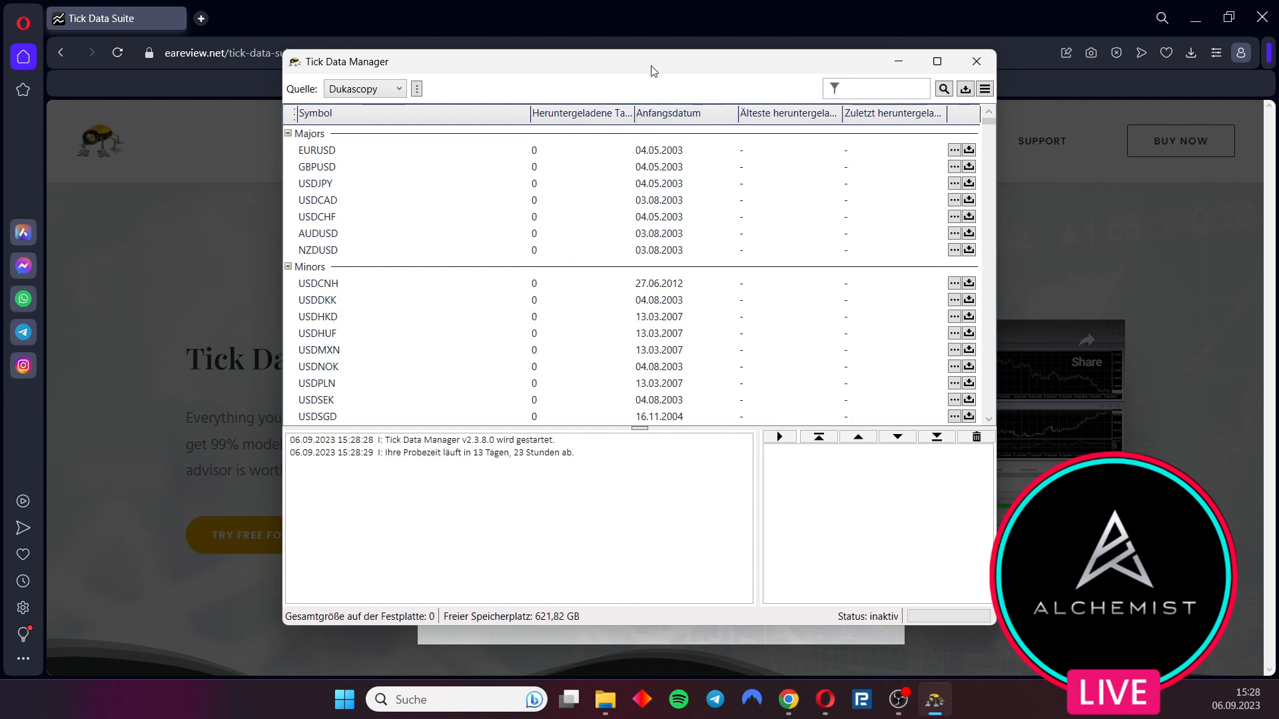
left_click_drag(642, 70, 593, 68)
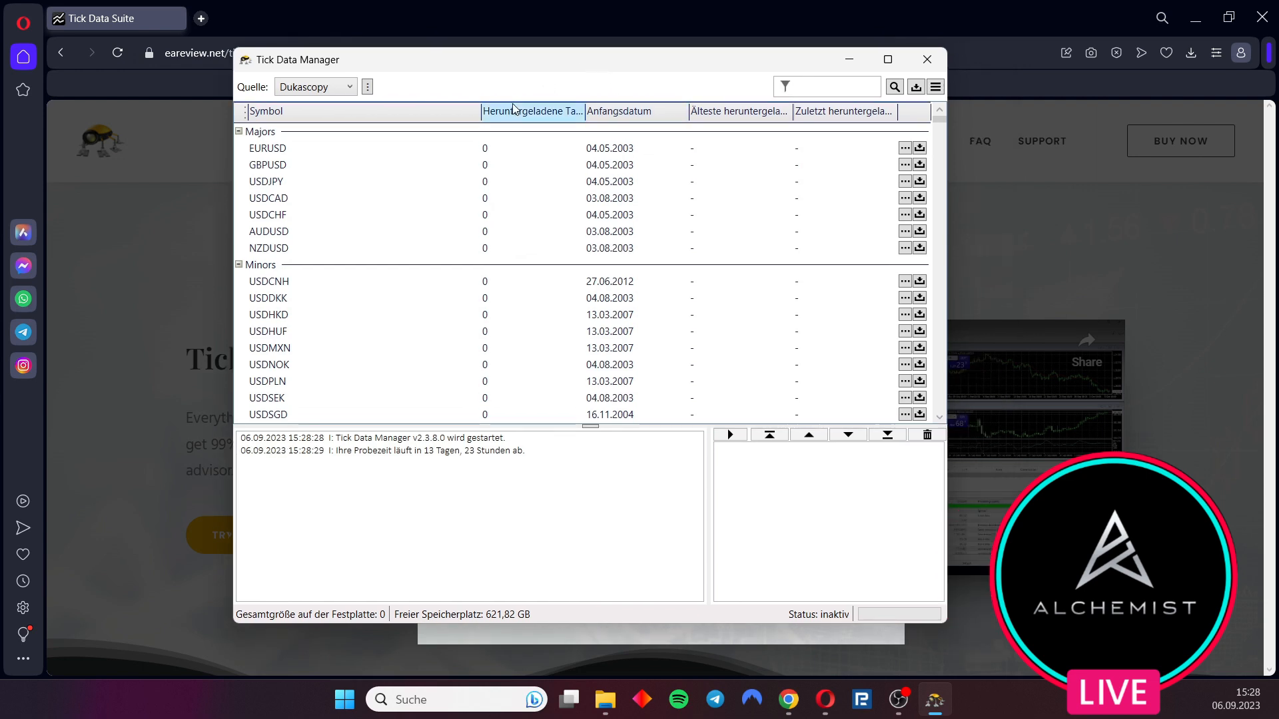
mouse_move(474, 148)
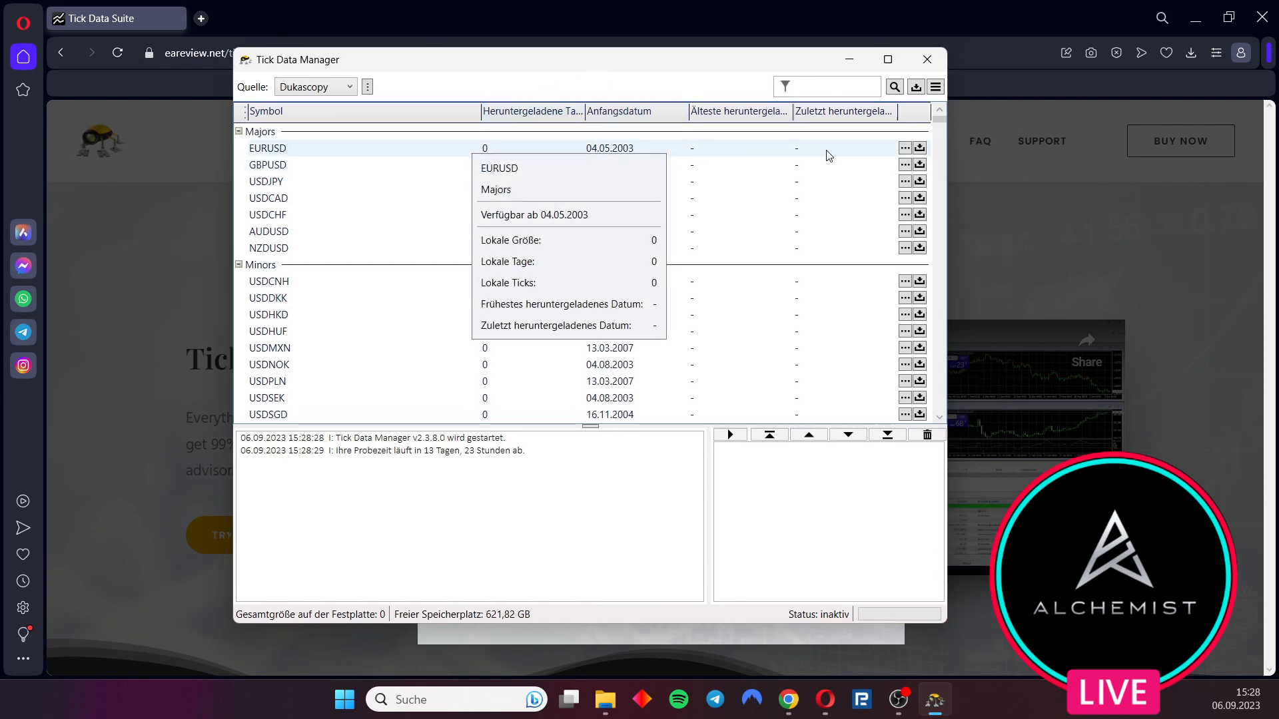
Start a EURUSD download and remove it from the download queue
left_click(919, 148)
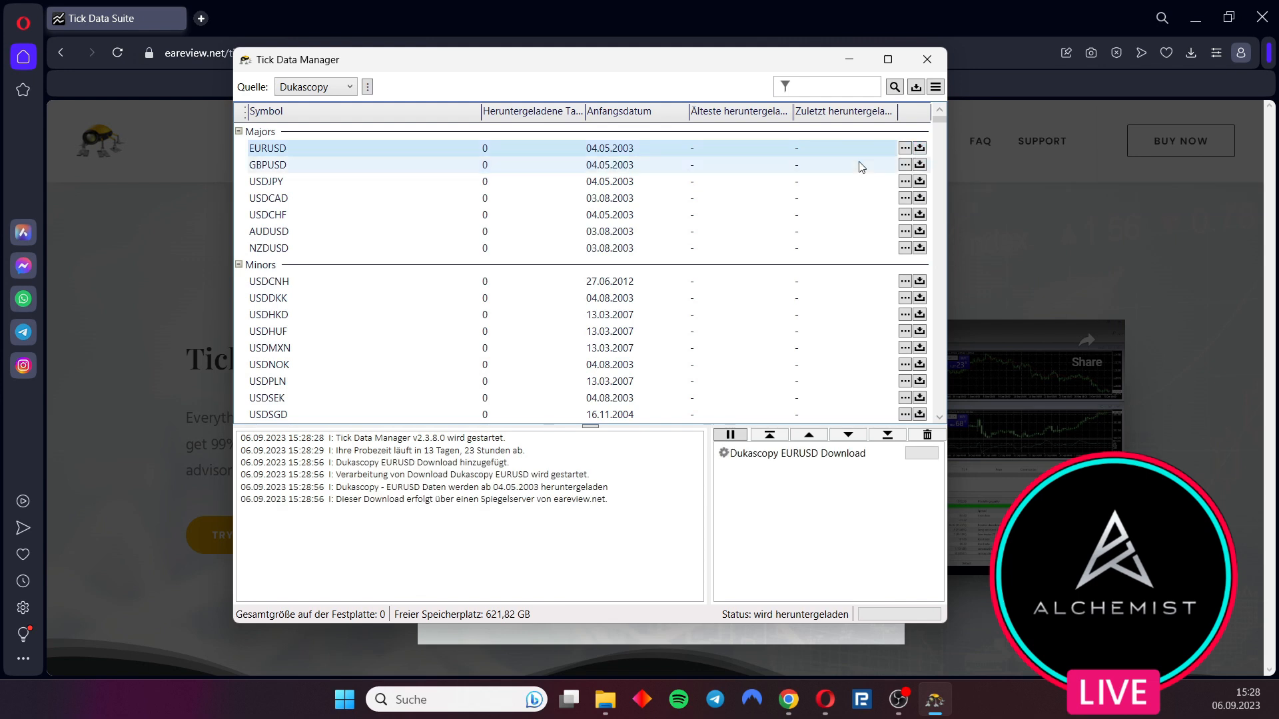
right_click(851, 454)
left_click(891, 563)
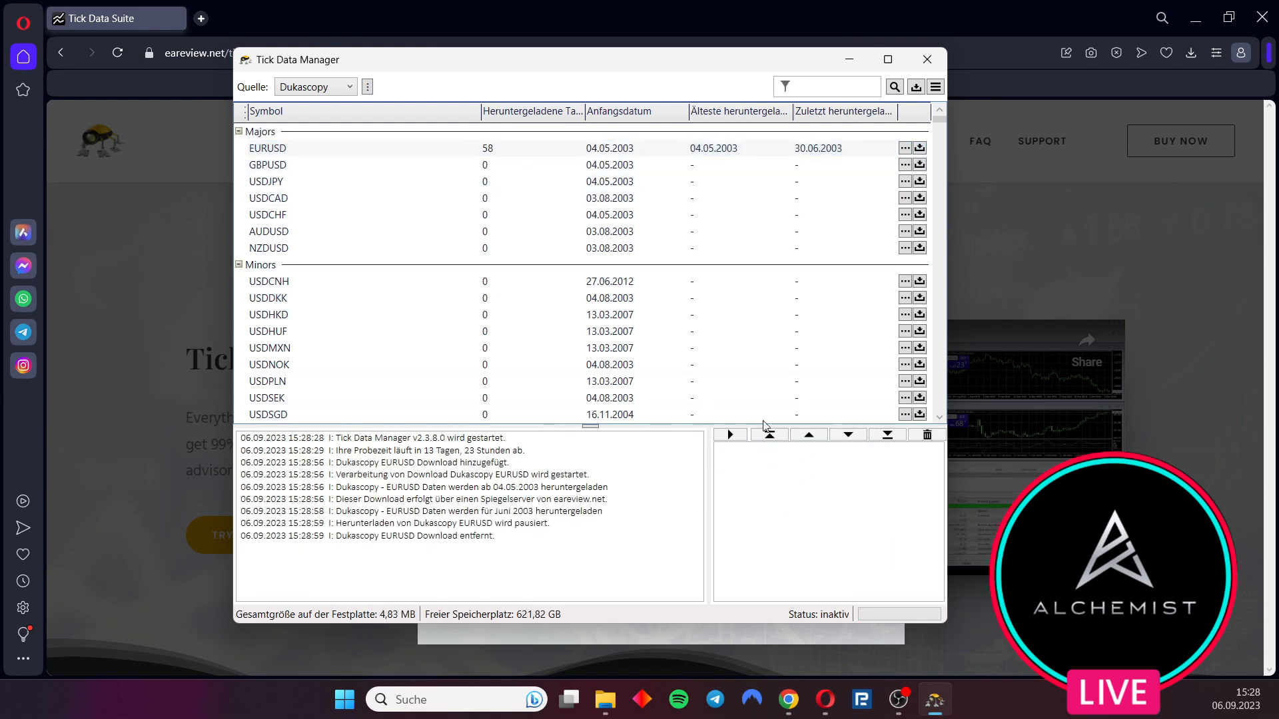
Download EURUSD tick data with the start date set to 01.01.2023 and end date 06.09.2023
mouse_move(481, 153)
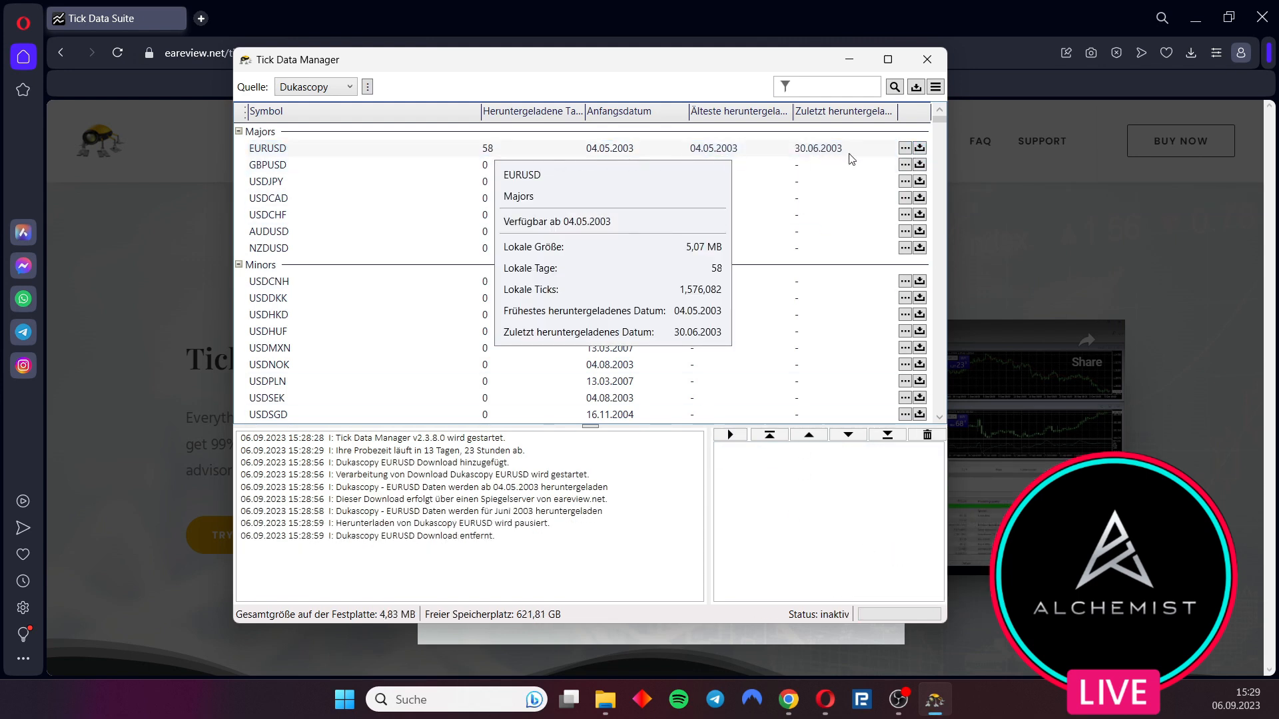
left_click(906, 148)
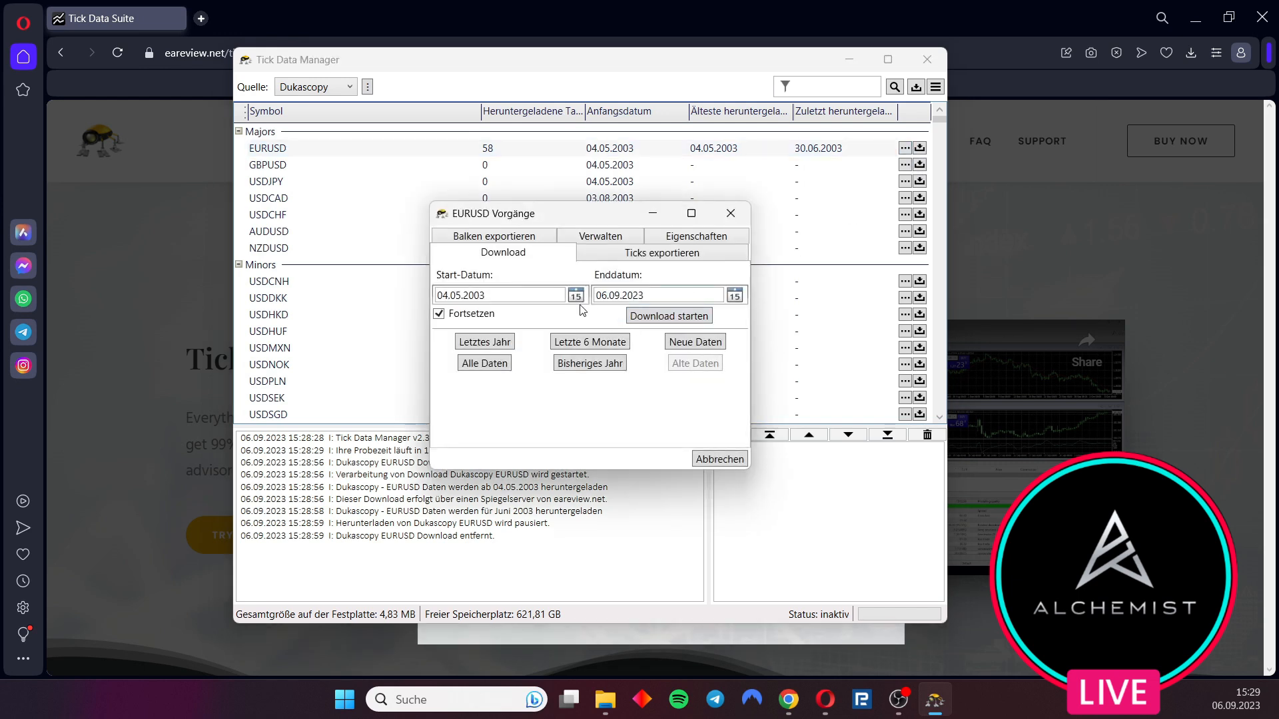
left_click(575, 294)
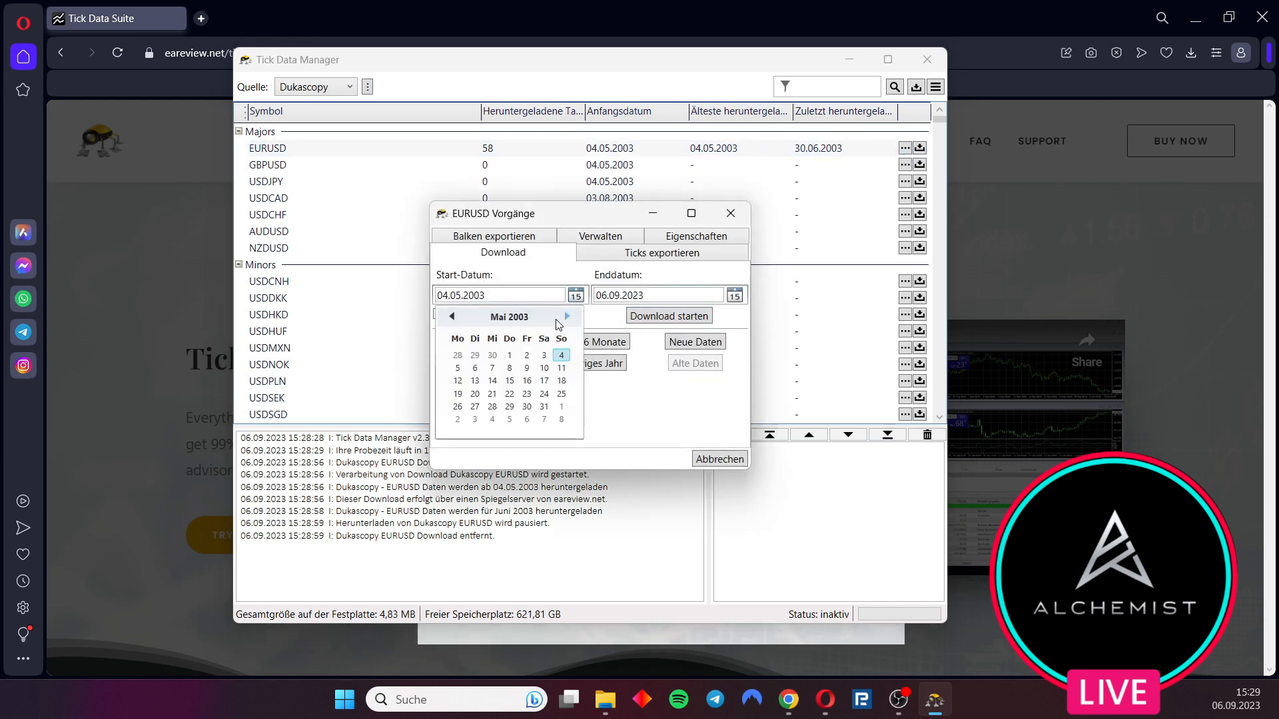
left_click(557, 318)
left_click(545, 318)
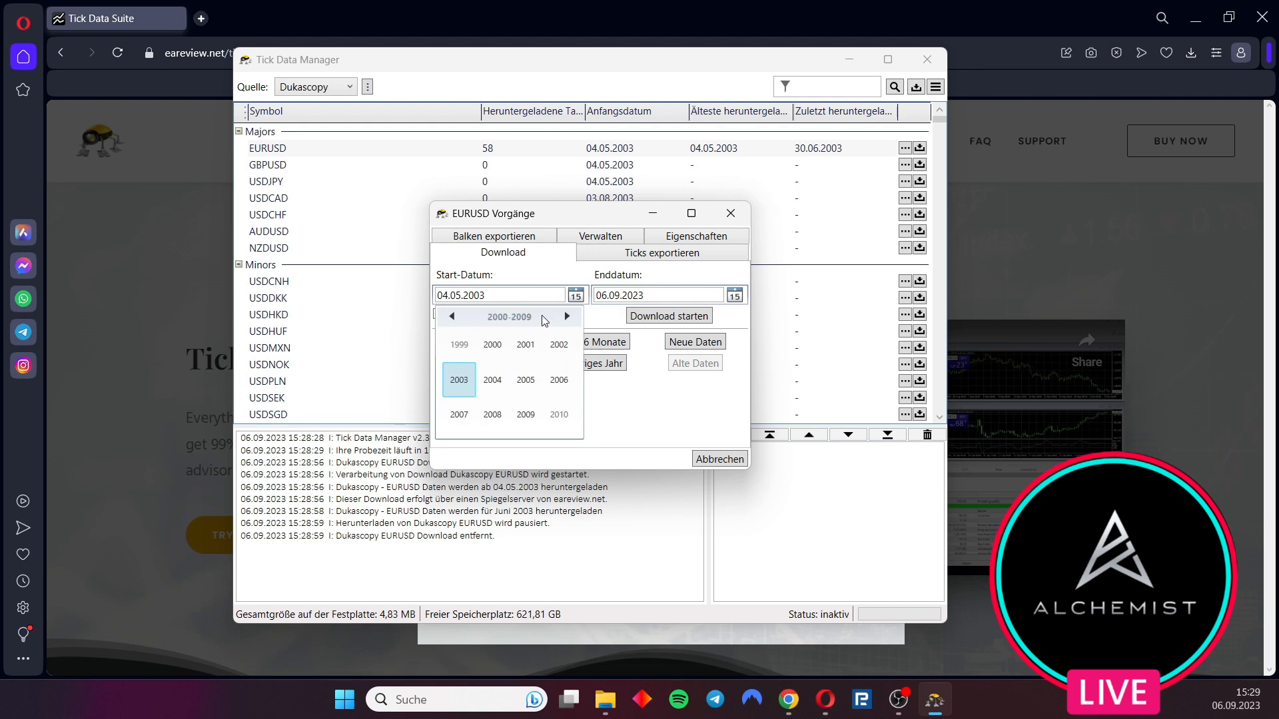
left_click(567, 317)
left_click(459, 379)
left_click(459, 344)
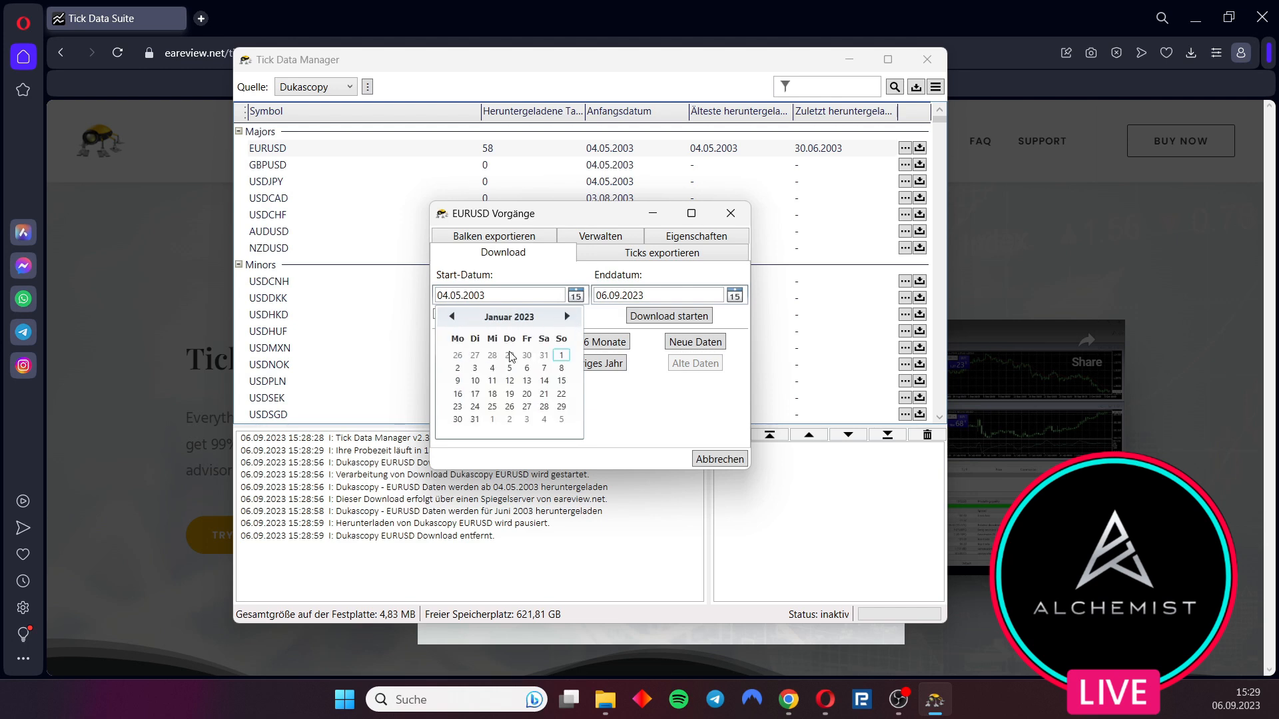
left_click(561, 356)
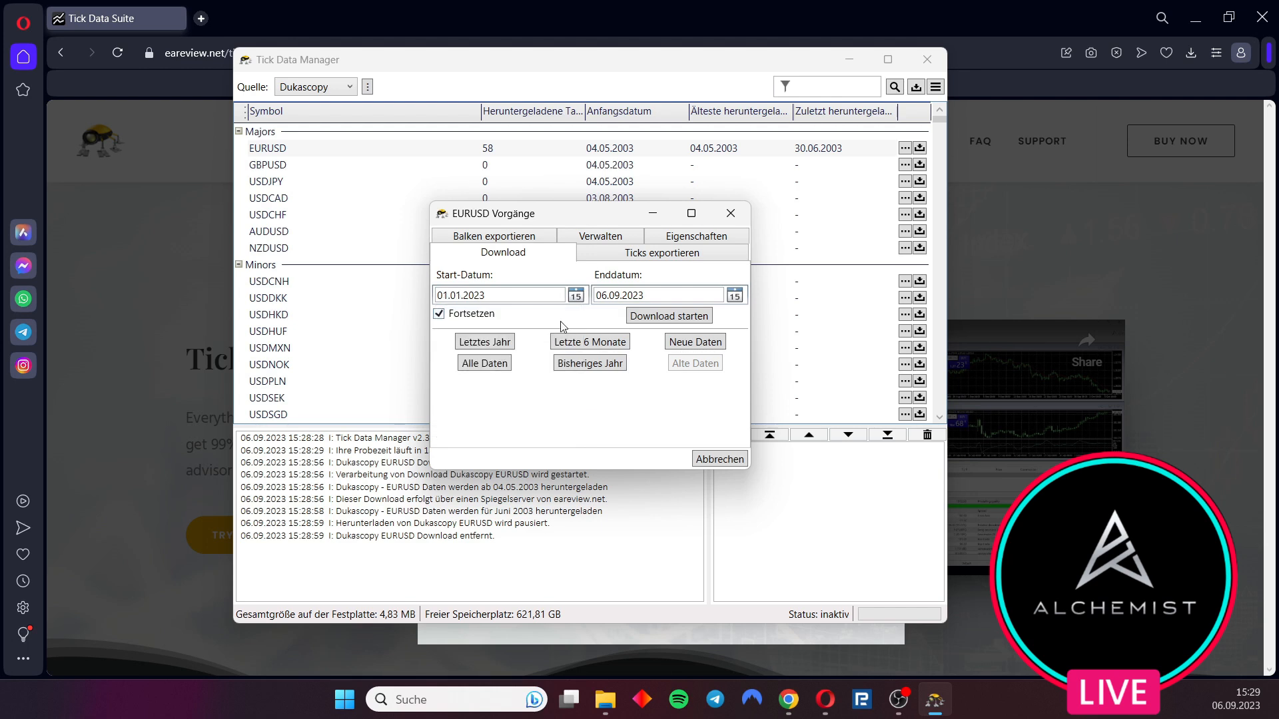
left_click(670, 316)
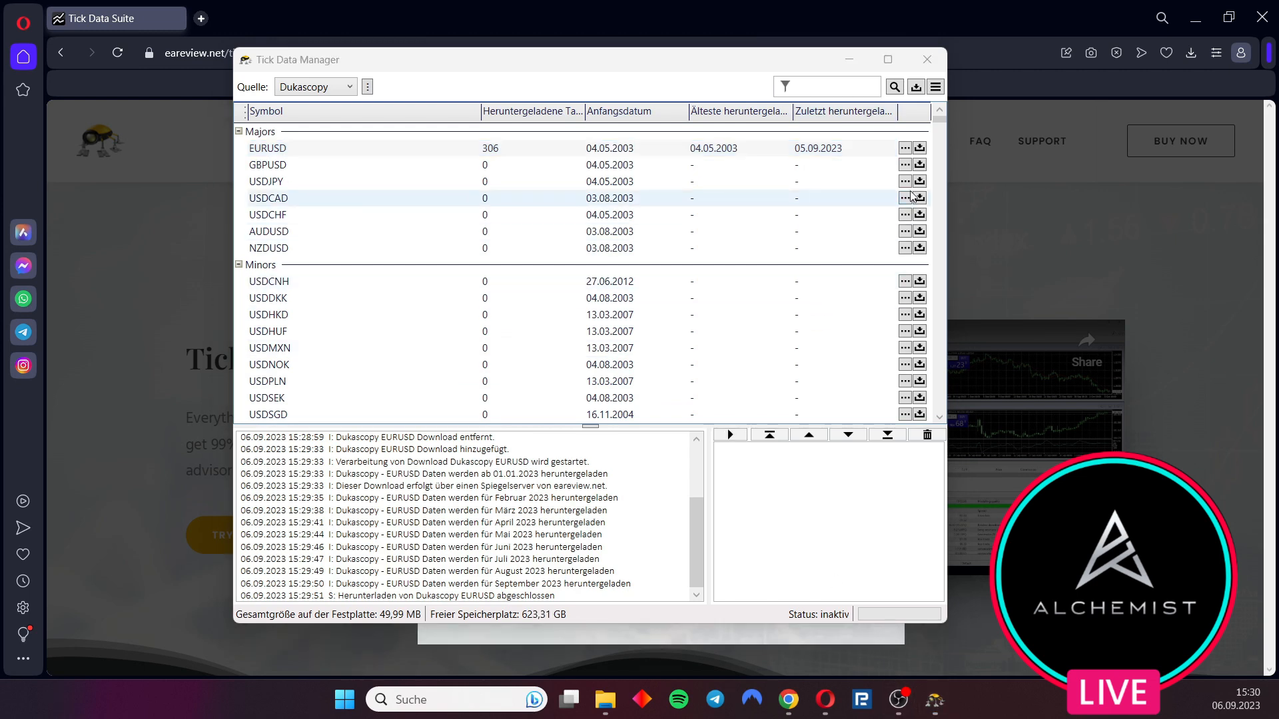
Minimize Tick Data Manager and the browser to return to the MT4 Strategy Tester
left_click(848, 59)
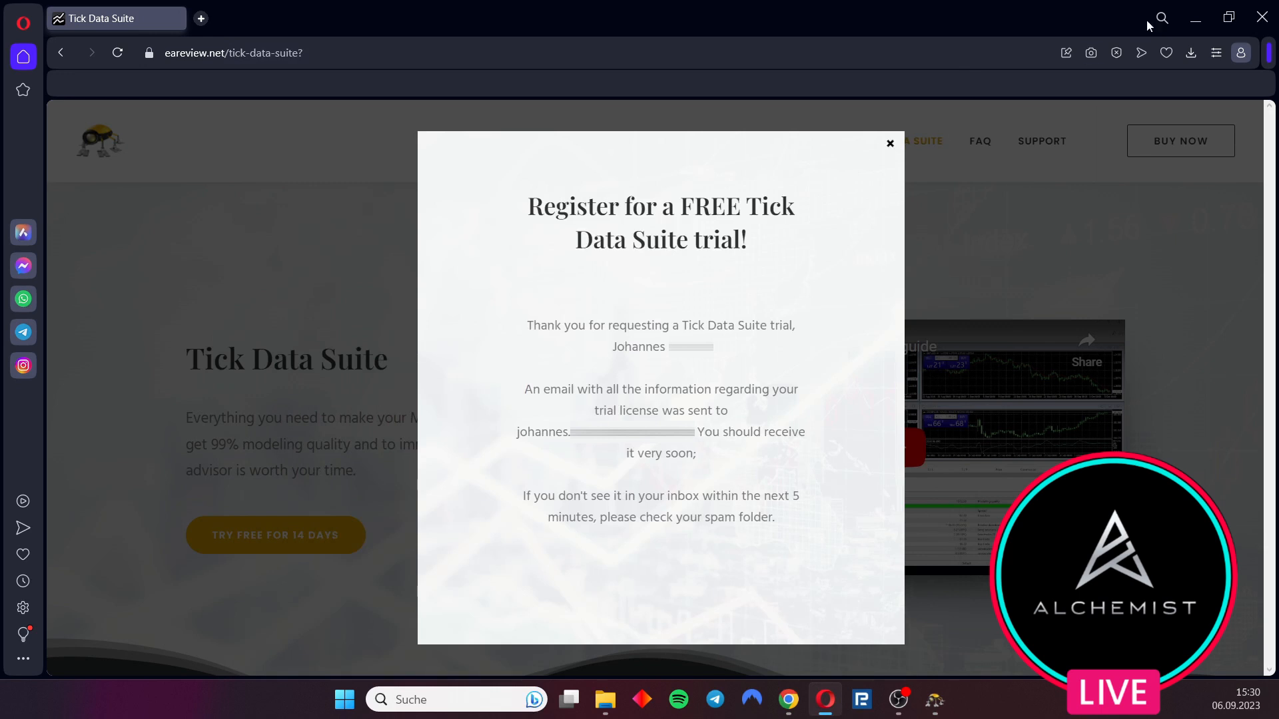
left_click(1196, 18)
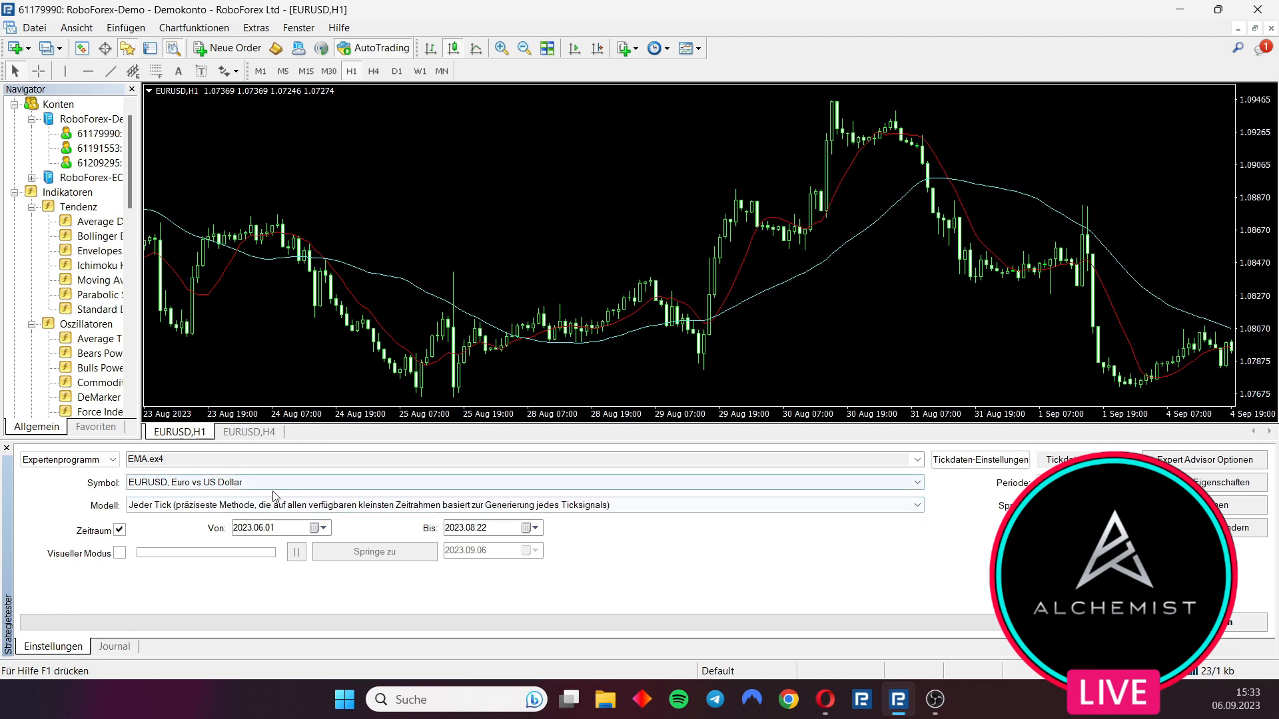
left_click(320, 528)
left_click(306, 553)
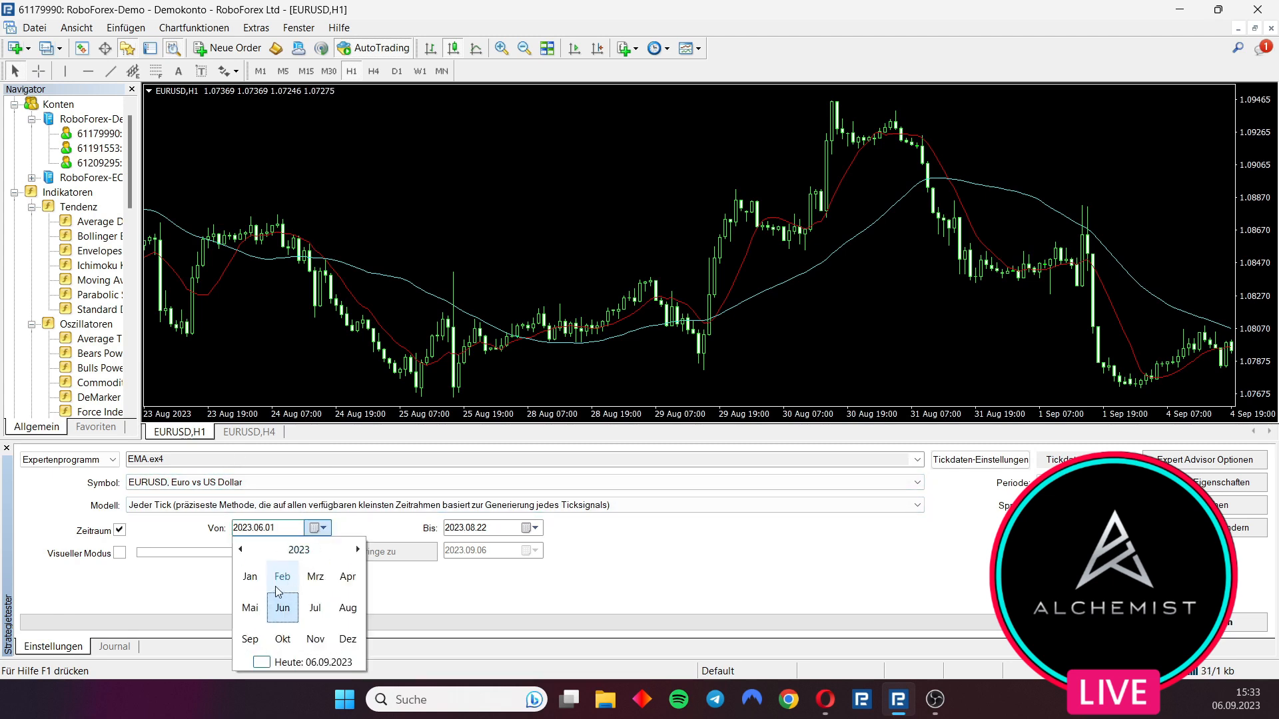
left_click(567, 595)
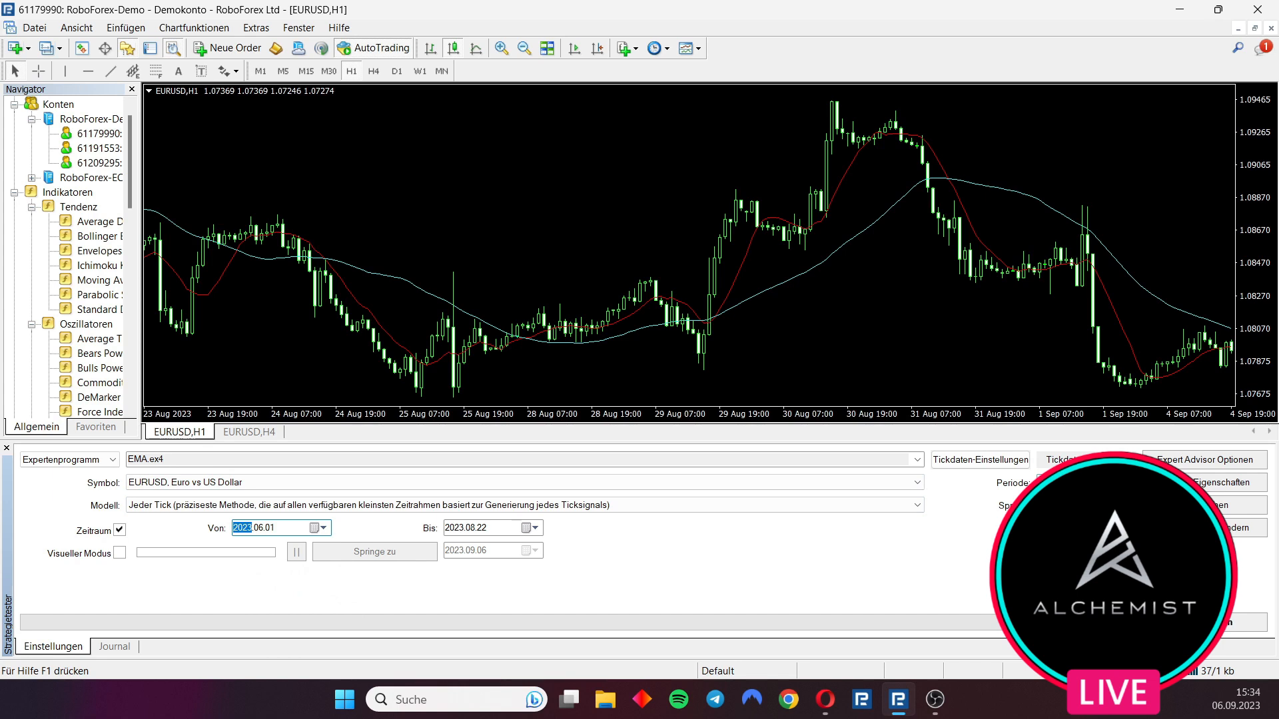
Run the EMA.ex4 backtest on EURUSD and open its report
left_click(980, 460)
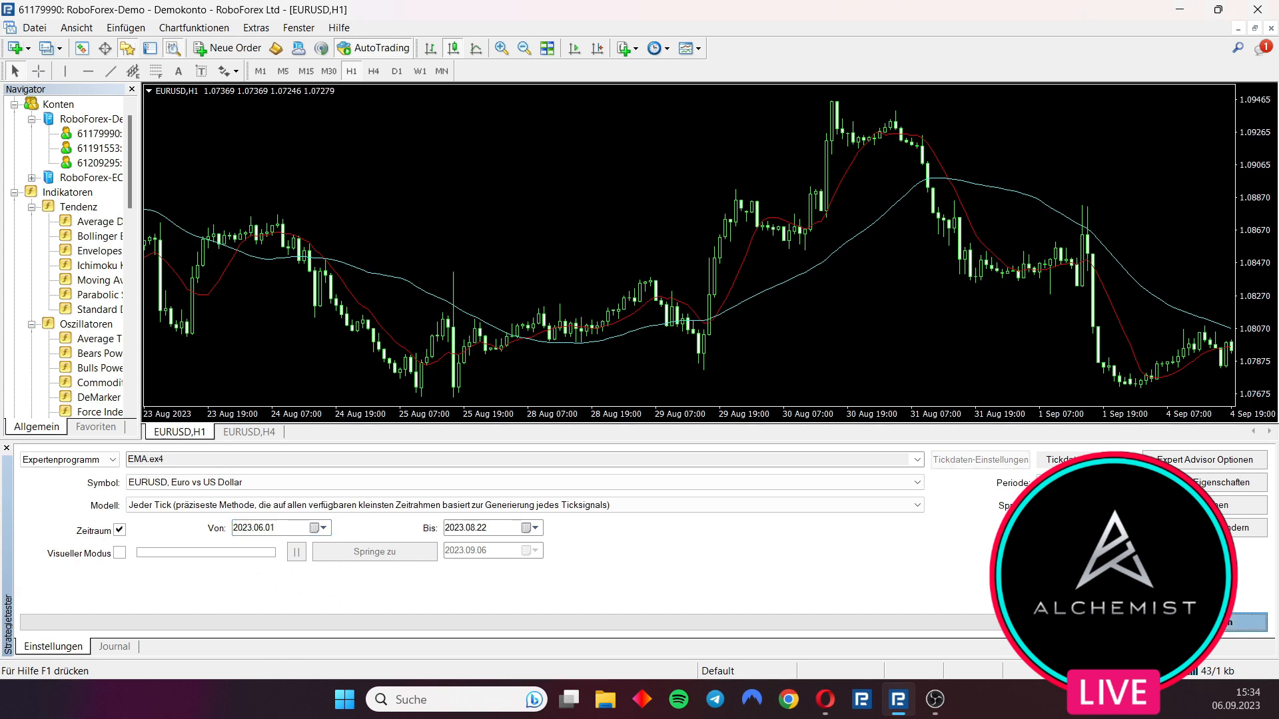
left_click(257, 652)
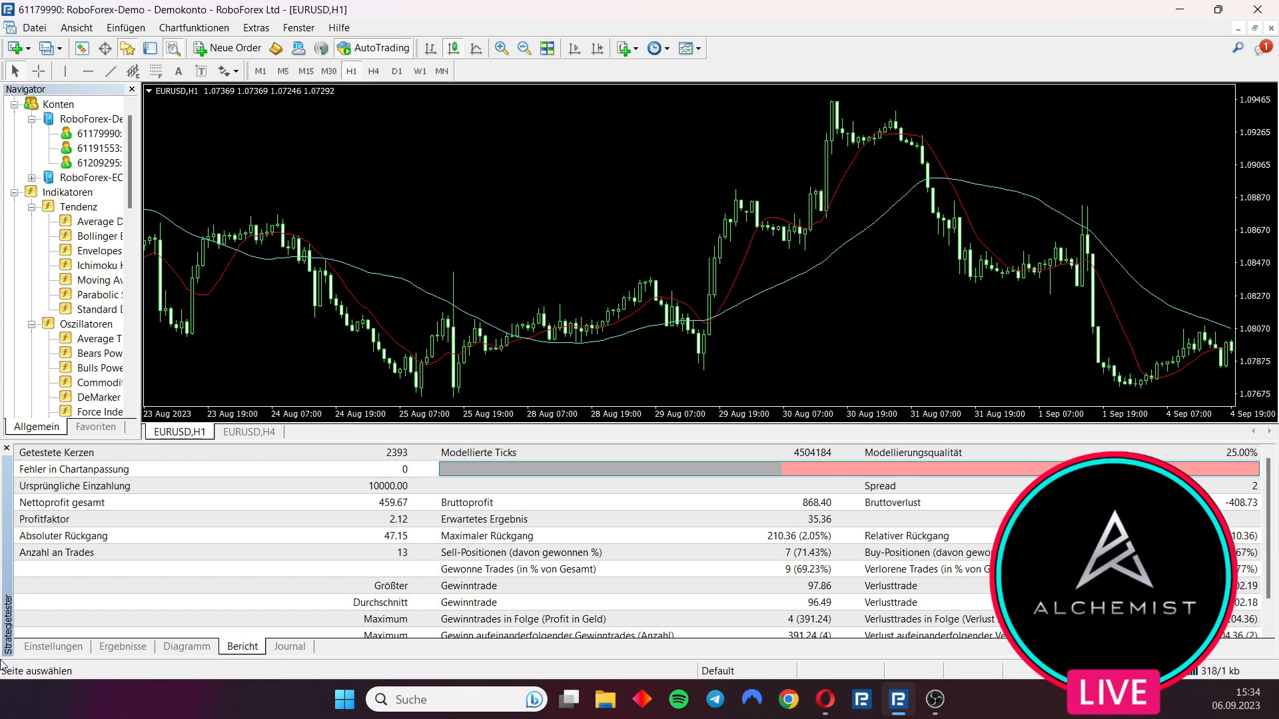
Return to the tester settings and run the backtest again
left_click(72, 647)
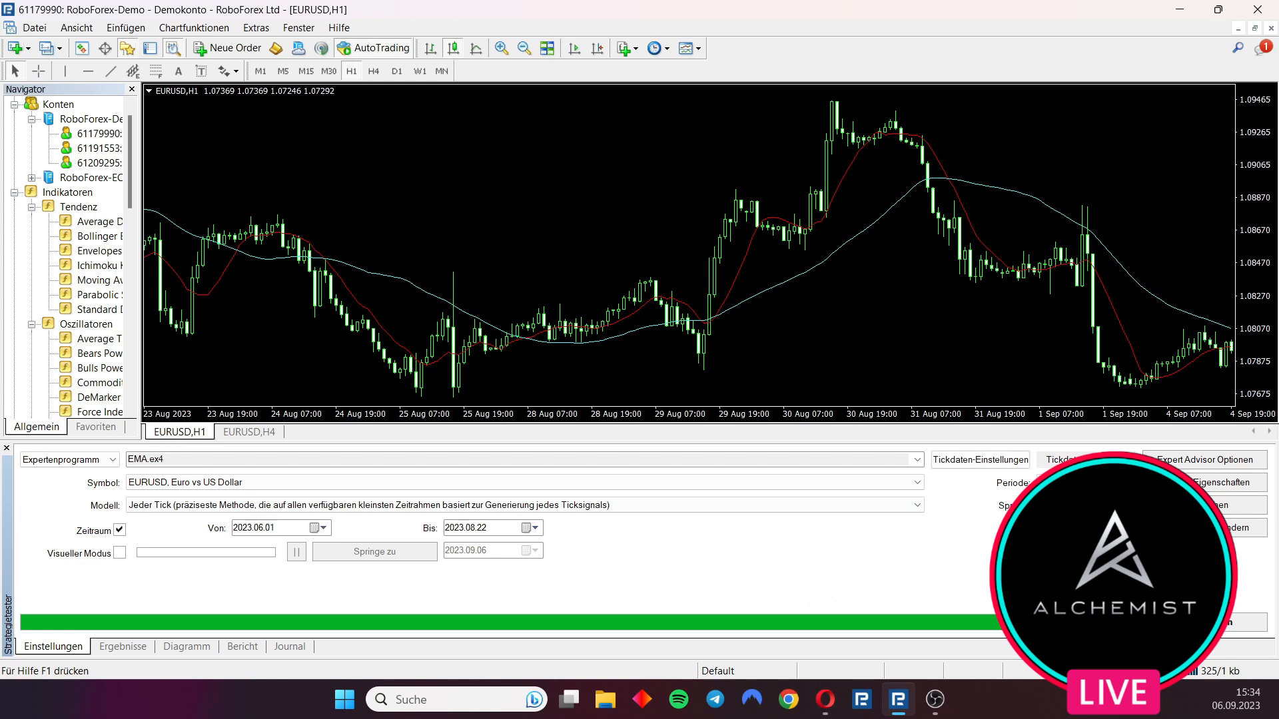
left_click(1205, 623)
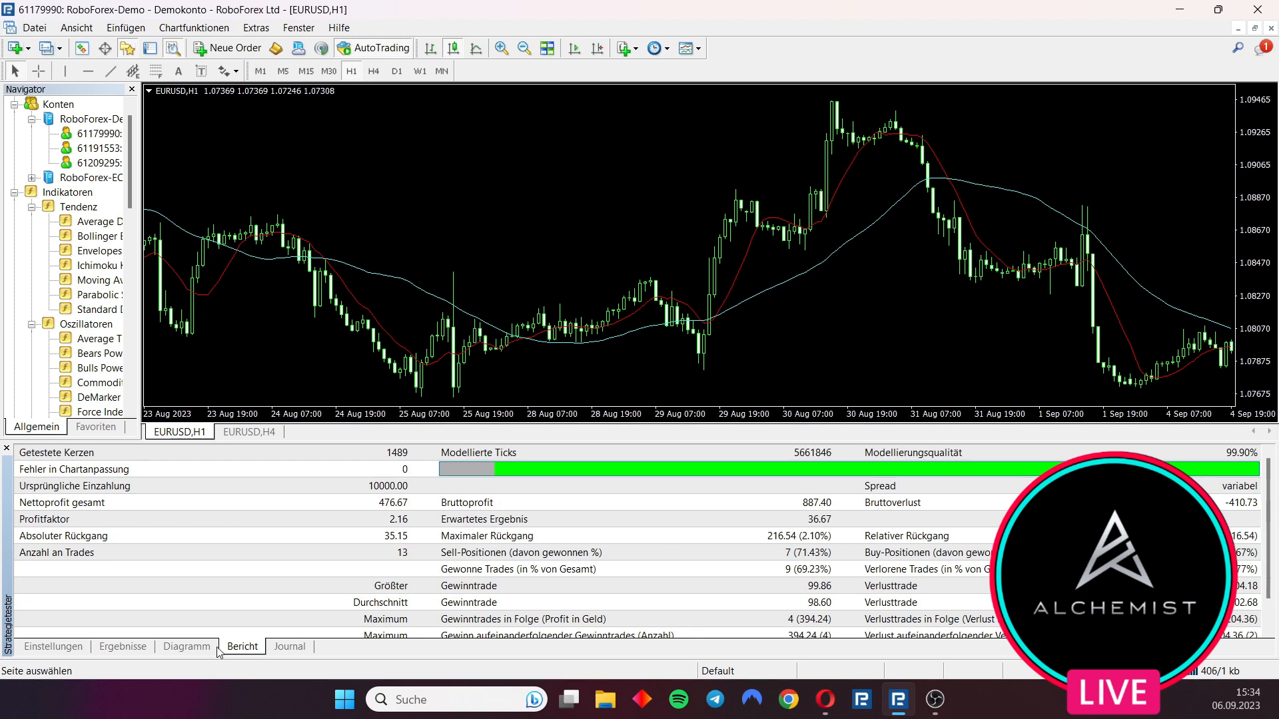
Open the tick data settings and examine the basic and spread options
left_click(54, 647)
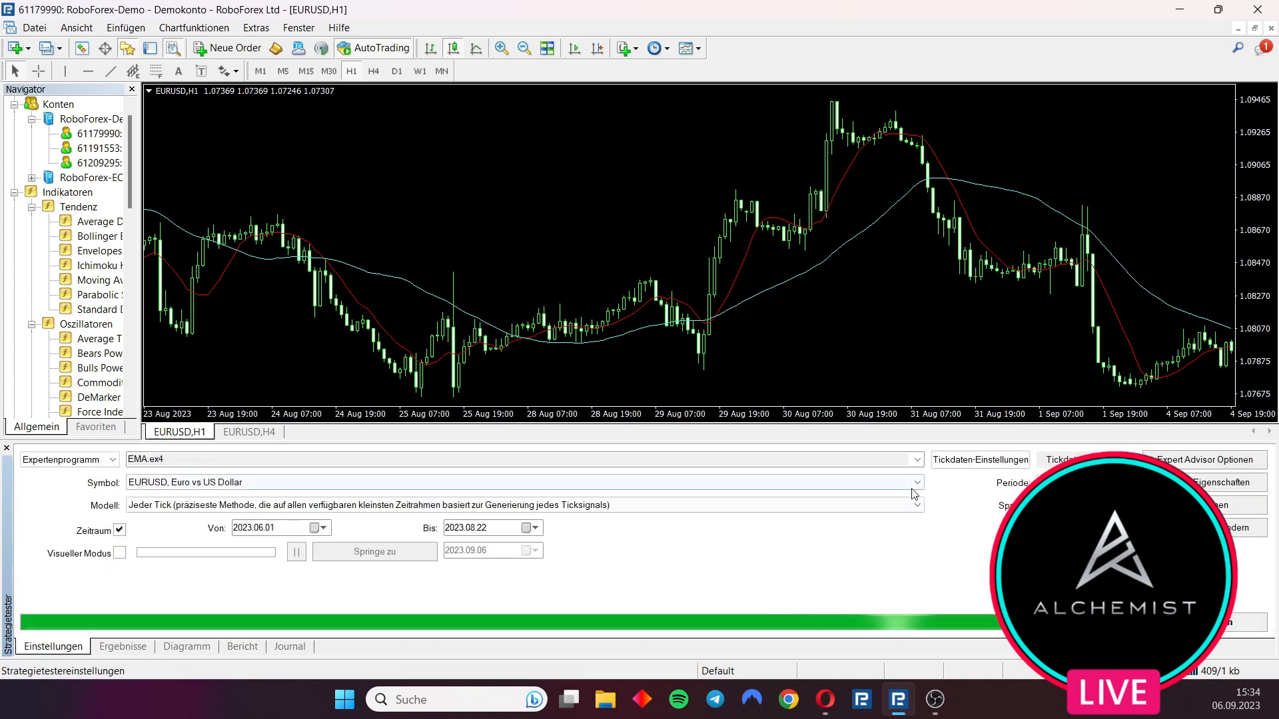
left_click(962, 461)
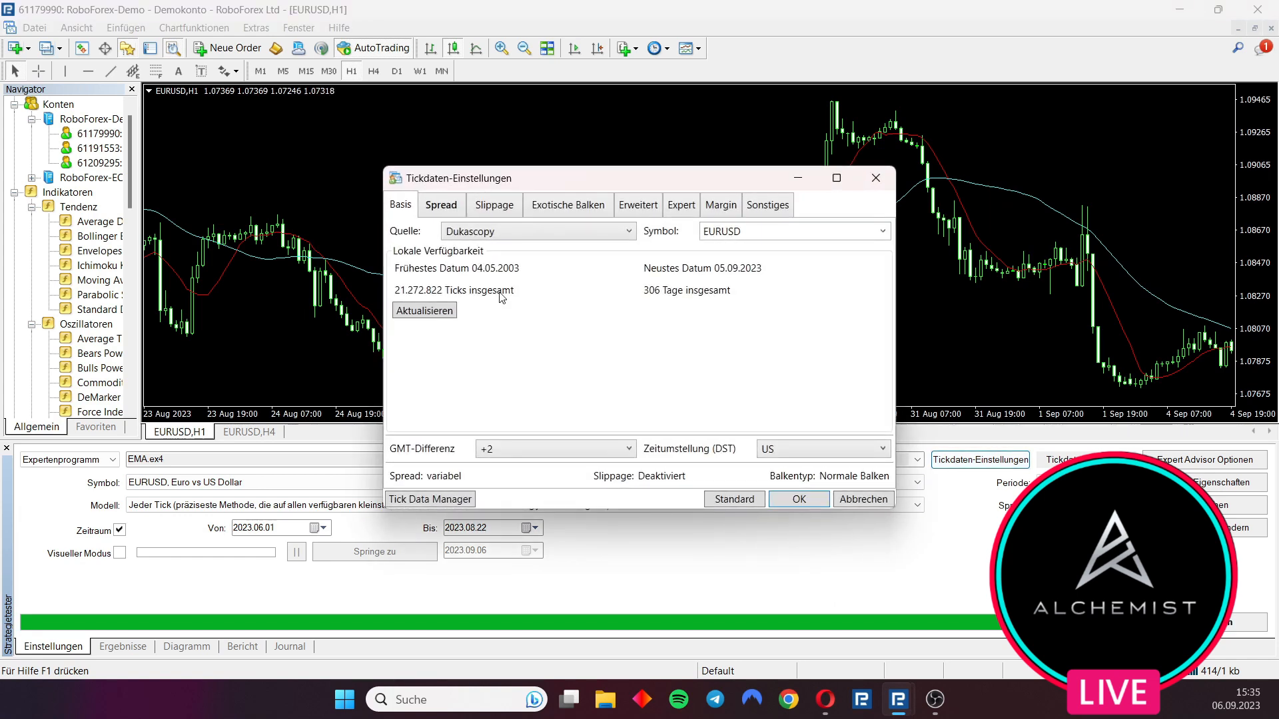
left_click(446, 204)
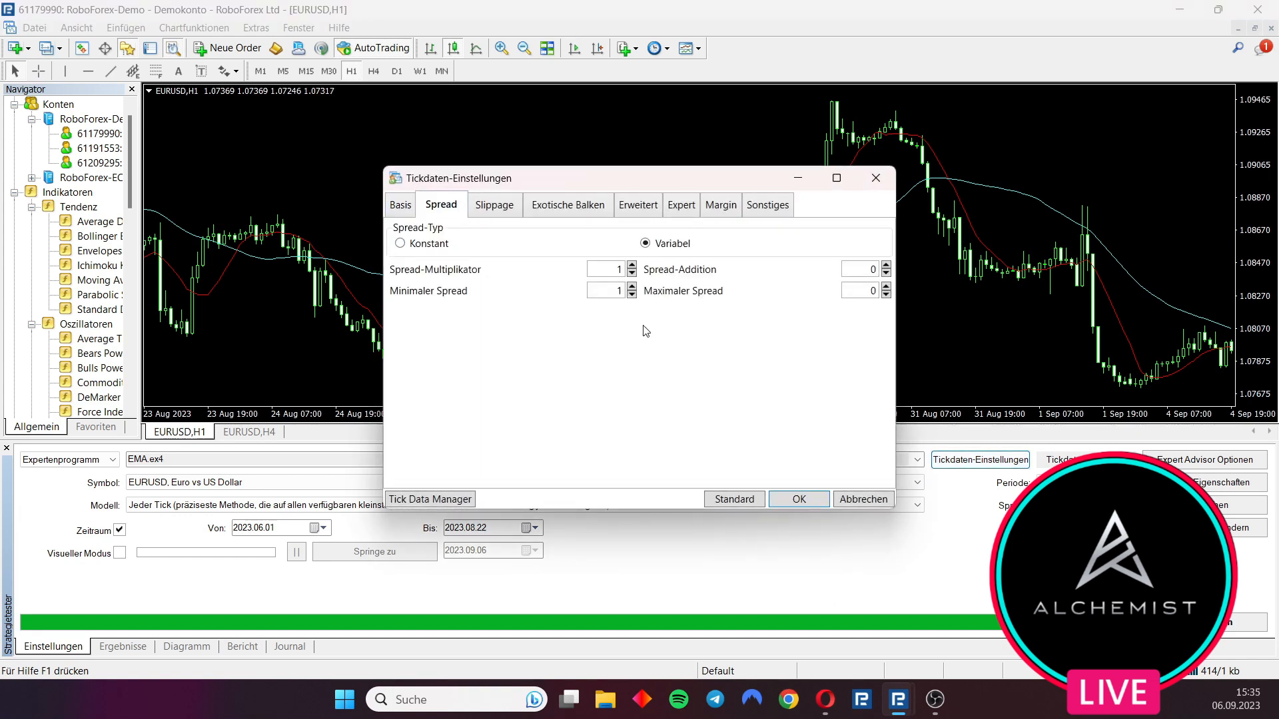
left_click(631, 287)
left_click(632, 293)
left_click(504, 212)
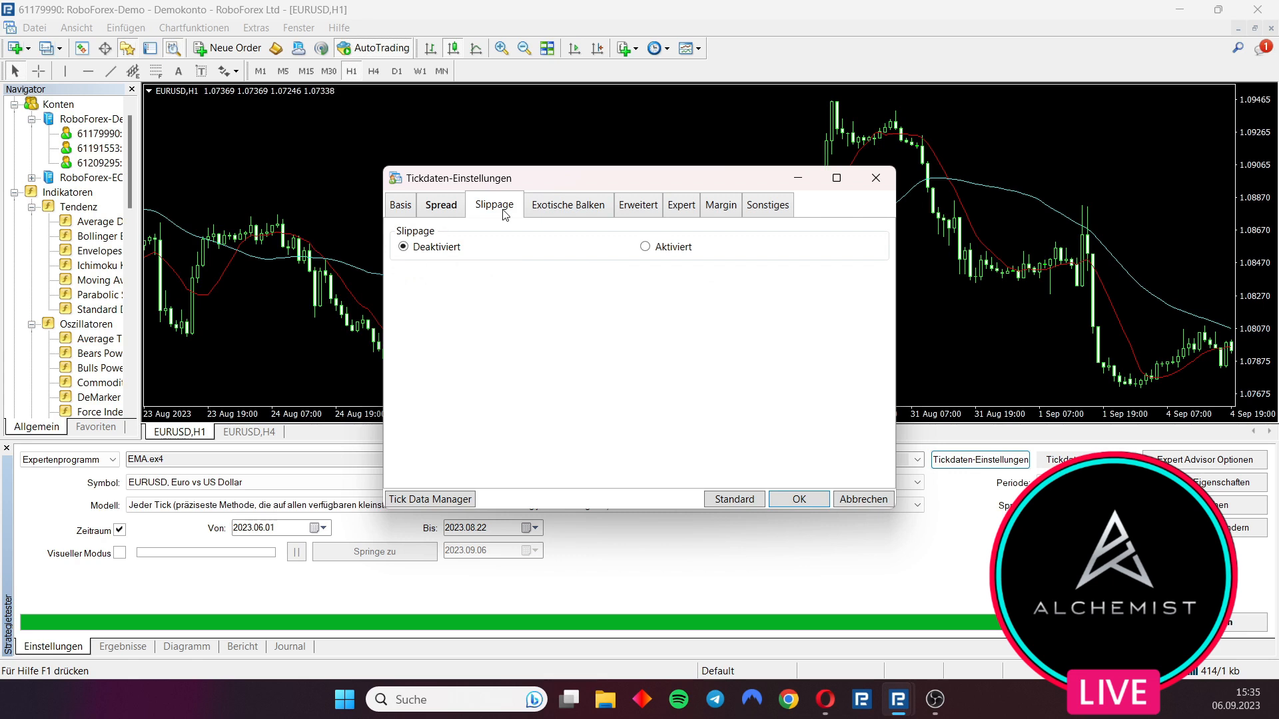
left_click(643, 247)
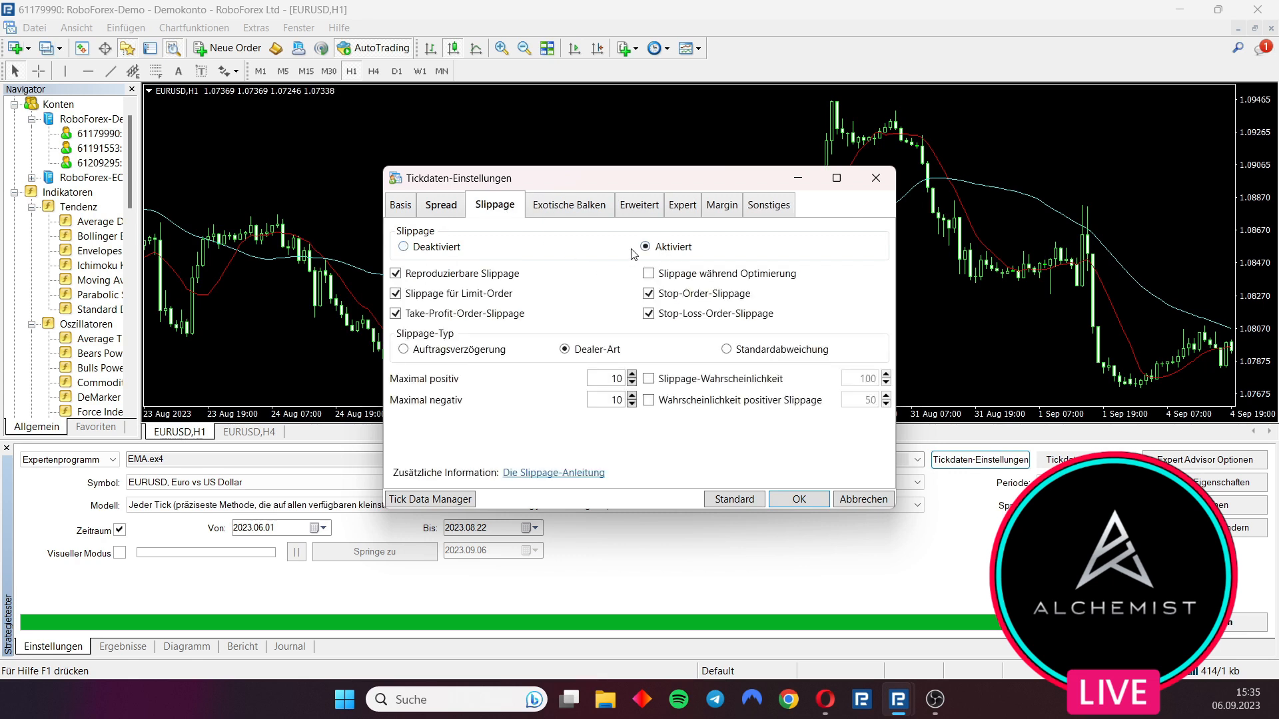
left_click(432, 249)
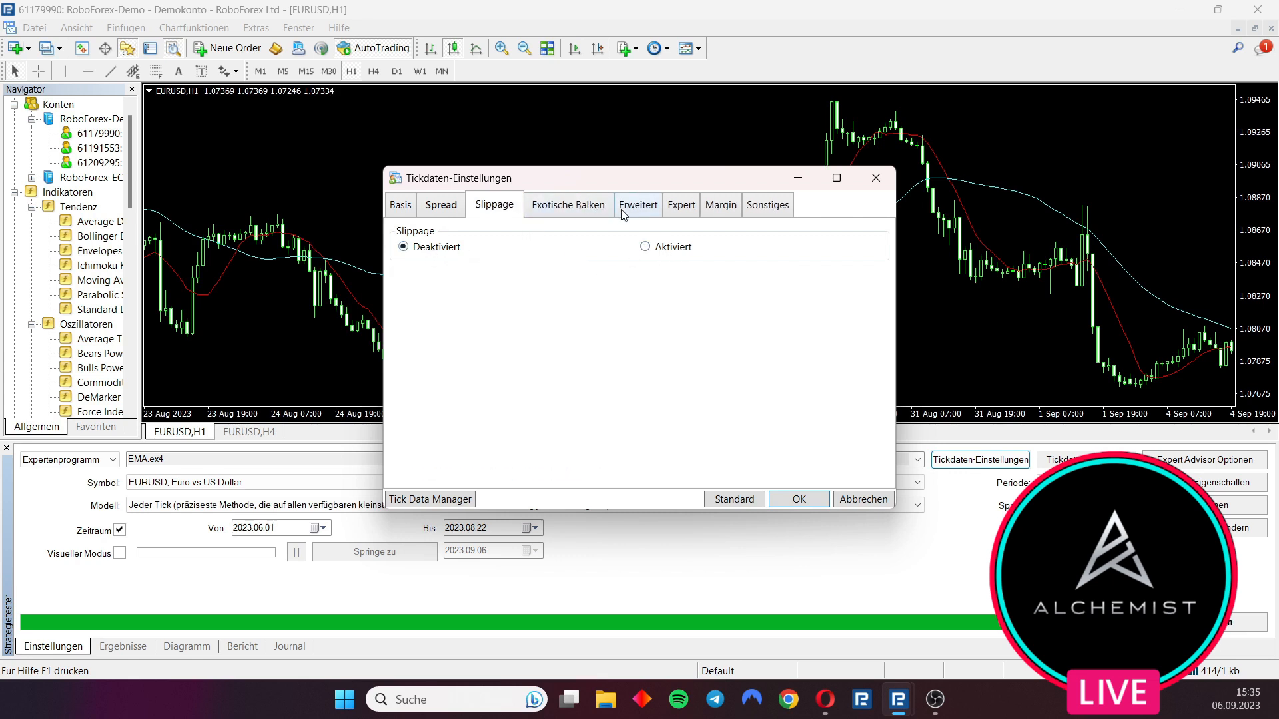
Enable leverage at 1:500 in the advanced tick data settings
left_click(568, 212)
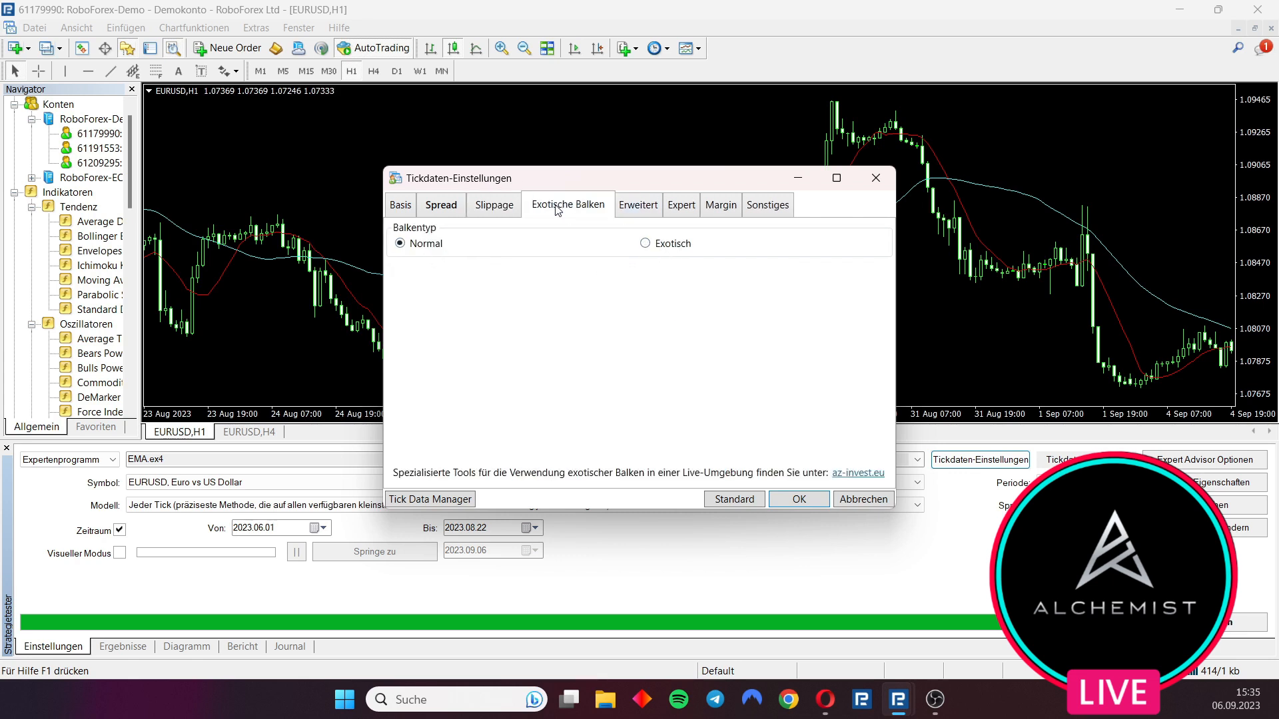
left_click(647, 212)
left_click(412, 235)
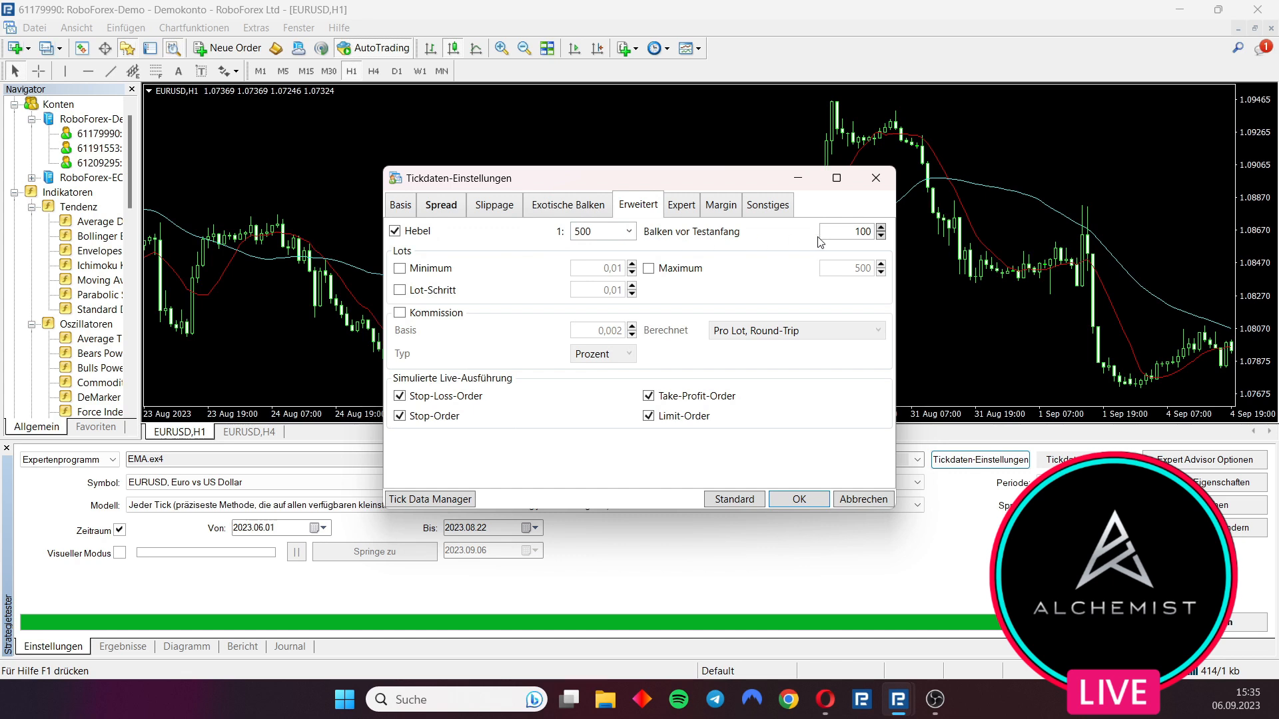
Set the bars before test start to 500 and enable the minimum lot and lot step options
mouse_move(854, 232)
double_click(853, 232)
type("500")
left_click_drag(850, 228, 889, 233)
type("0")
key("BackSpace")
type("500")
left_click(419, 270)
left_click(440, 295)
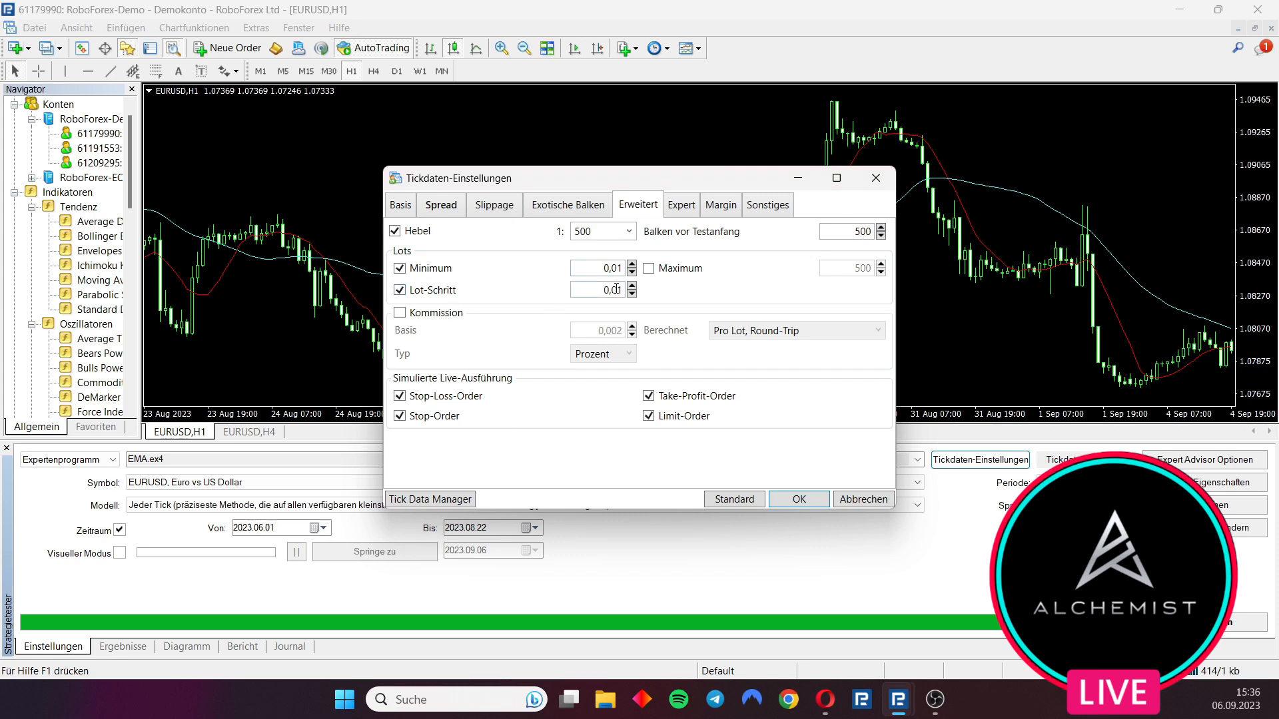
Enable commission with type Geld and set its base to 4
left_click(413, 314)
left_click(600, 354)
left_click(606, 374)
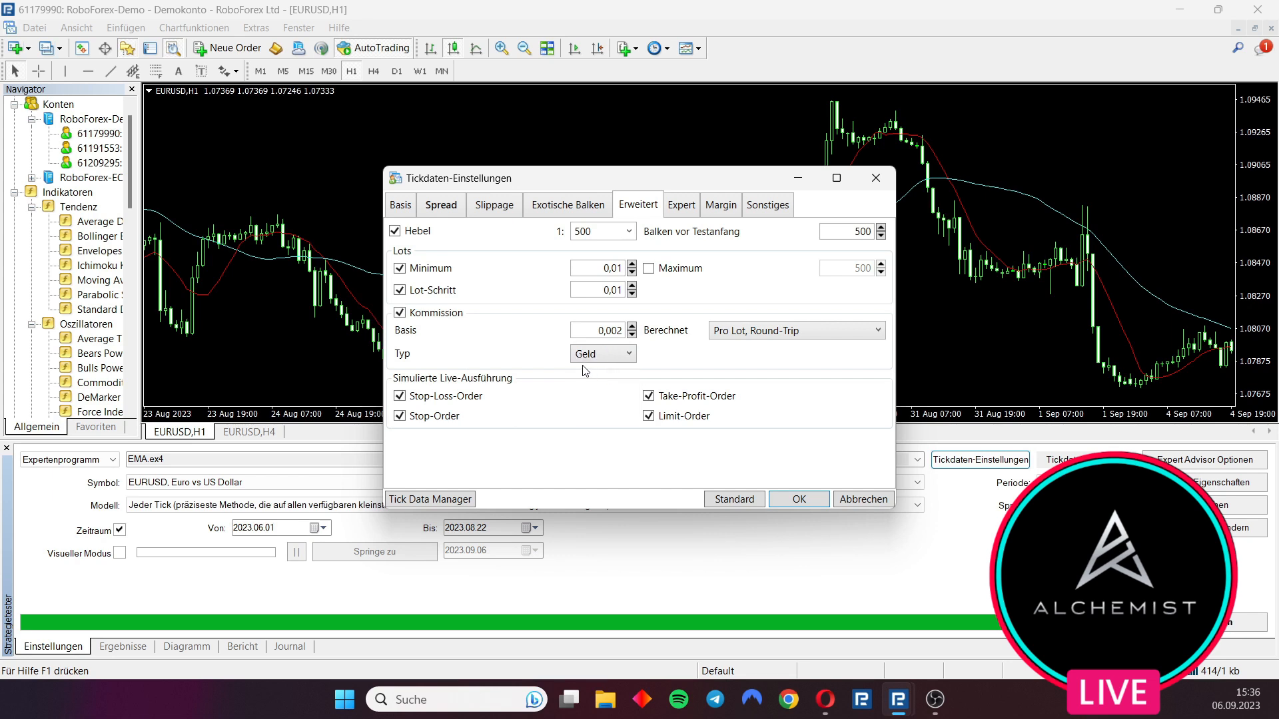
left_click_drag(599, 331, 656, 335)
type("4")
Enable the digits, contract size and swap overrides in the Expert settings
left_click(688, 212)
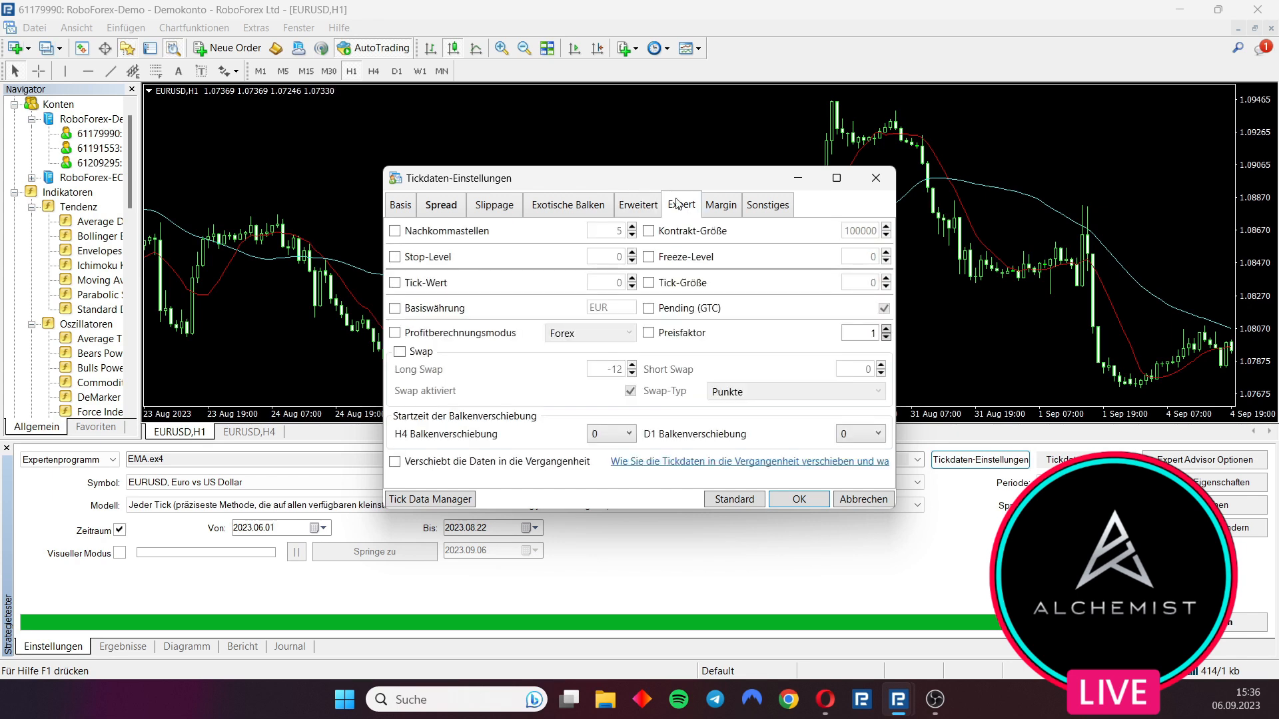
left_click(438, 231)
left_click(697, 235)
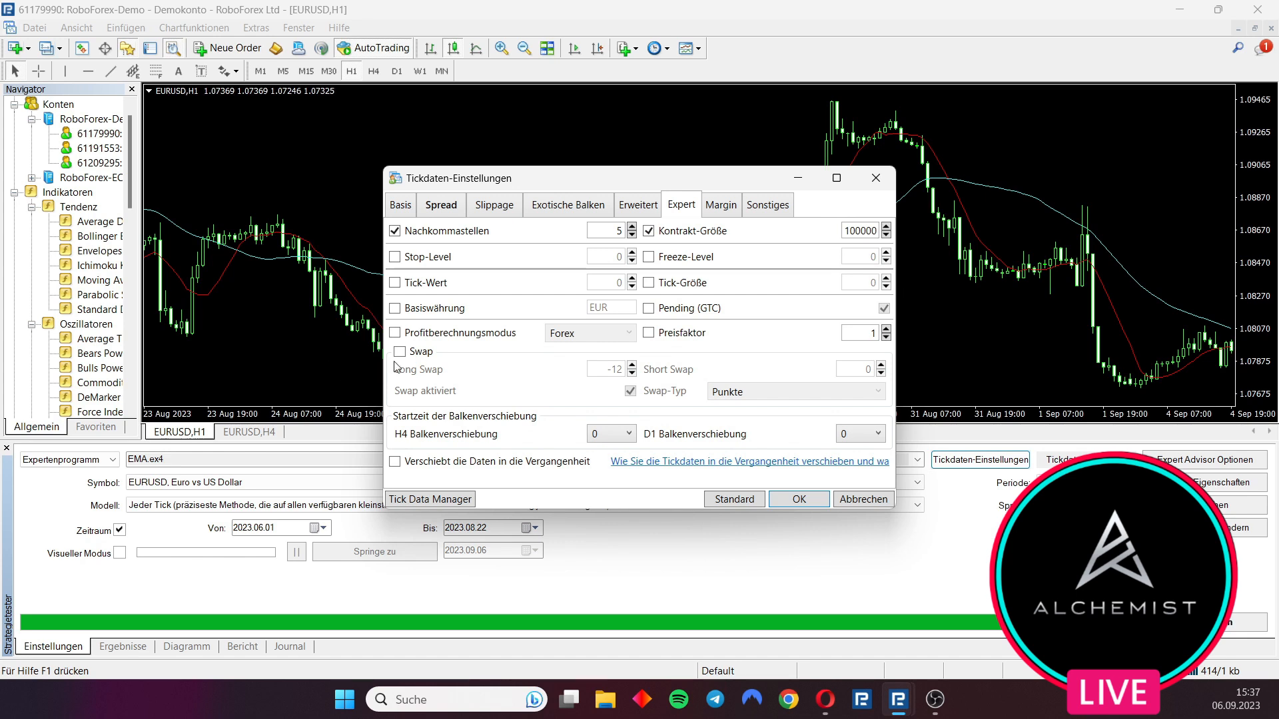
left_click(420, 353)
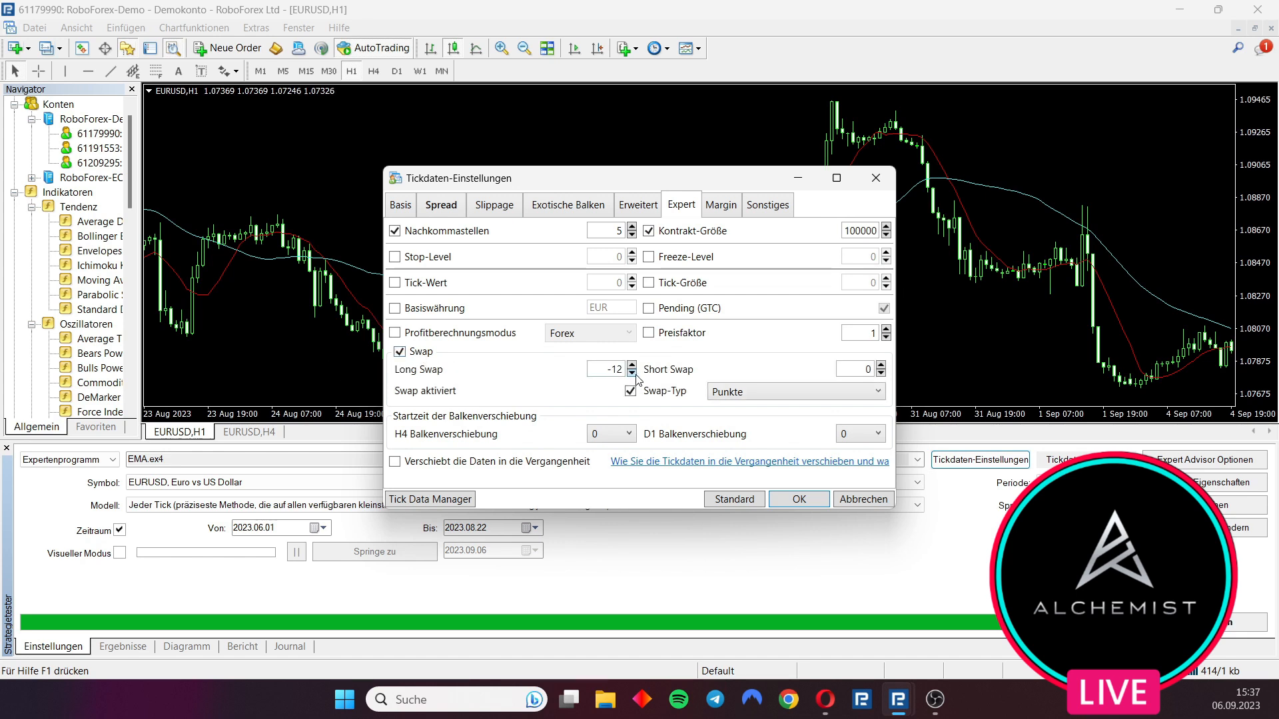
Set the long swap to 6 and the short swap to -6
double_click(614, 368)
type("6")
left_click(752, 398)
left_click(749, 394)
double_click(862, 369)
type("-6")
Check the Margin and Sonstiges settings, then confirm the tick data settings
left_click(724, 210)
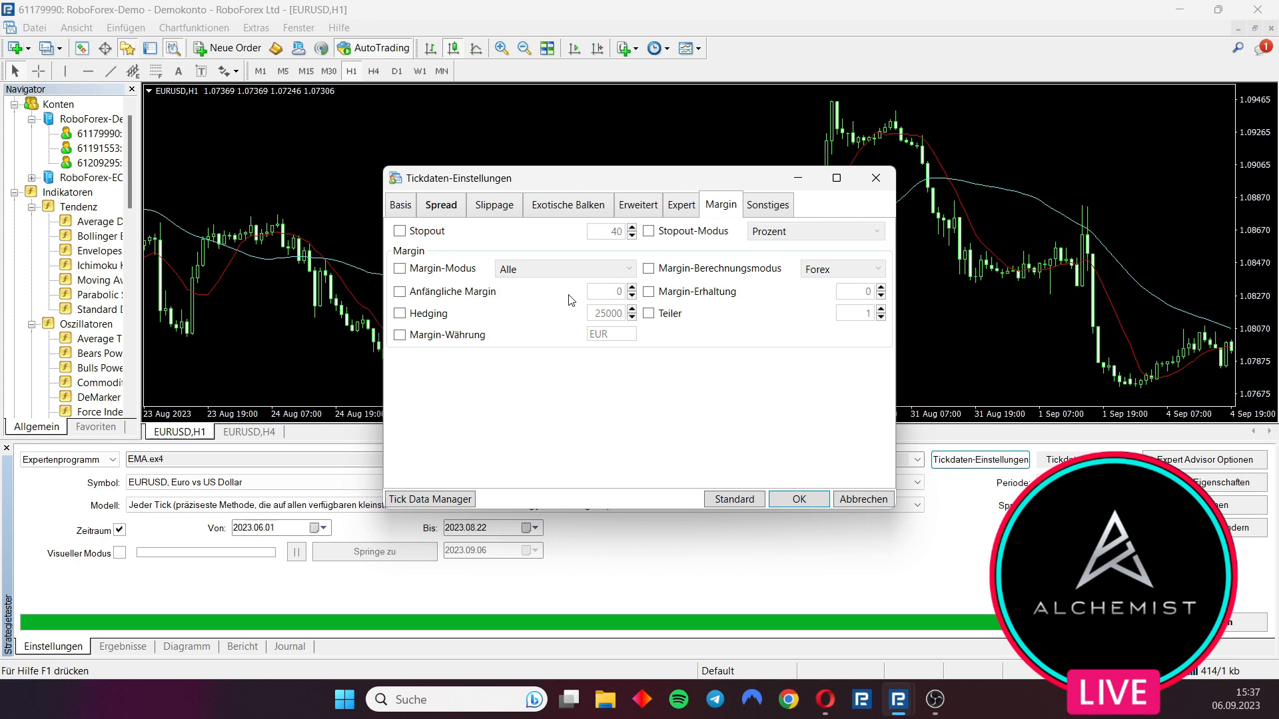
left_click(785, 201)
left_click(408, 207)
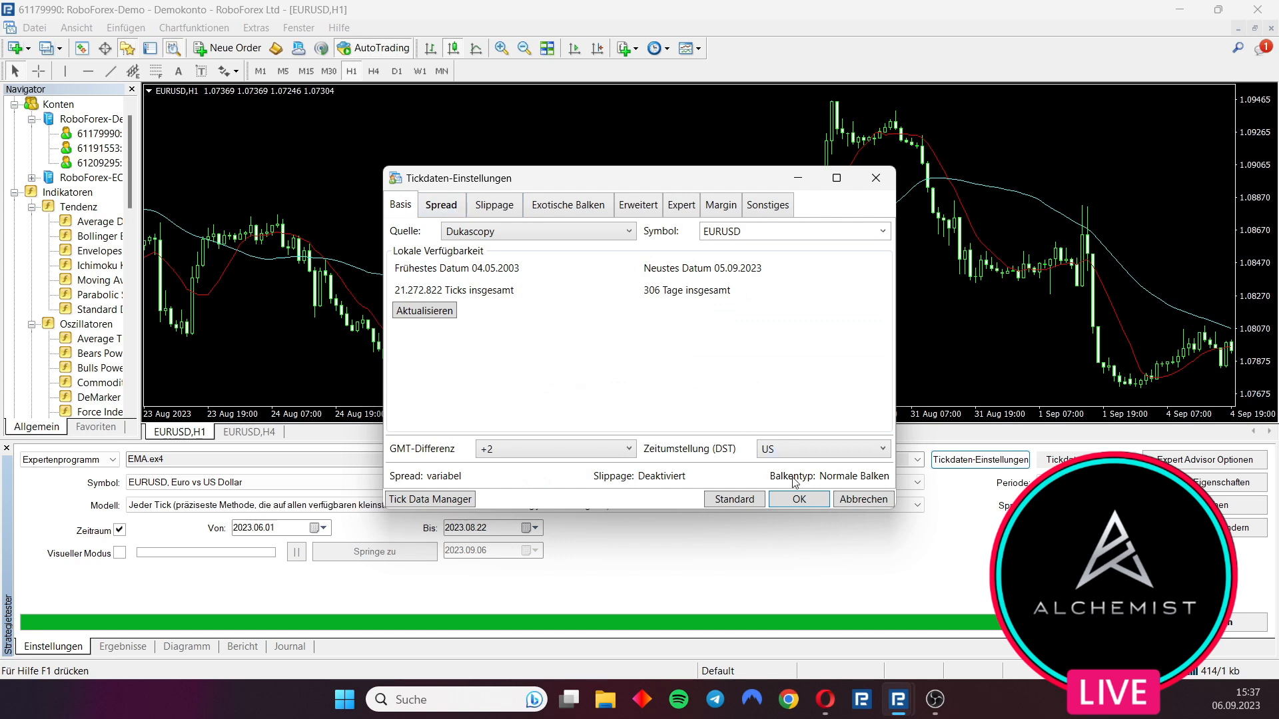
left_click(799, 499)
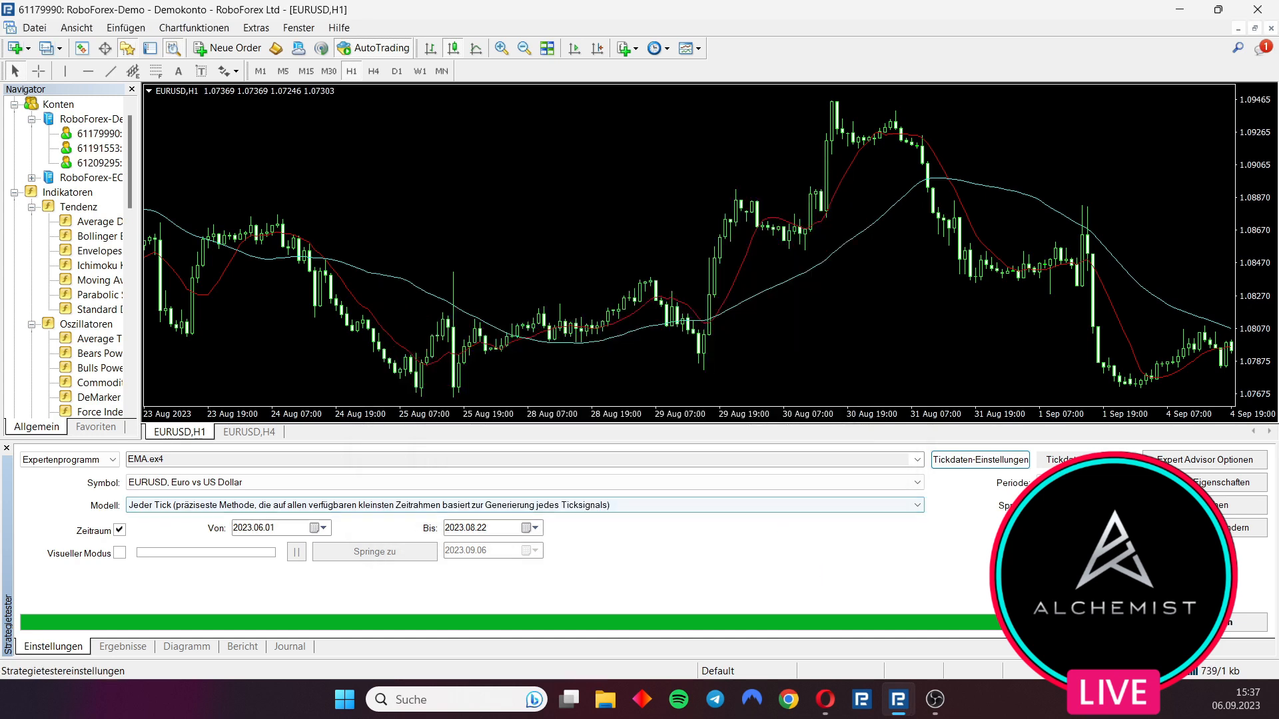